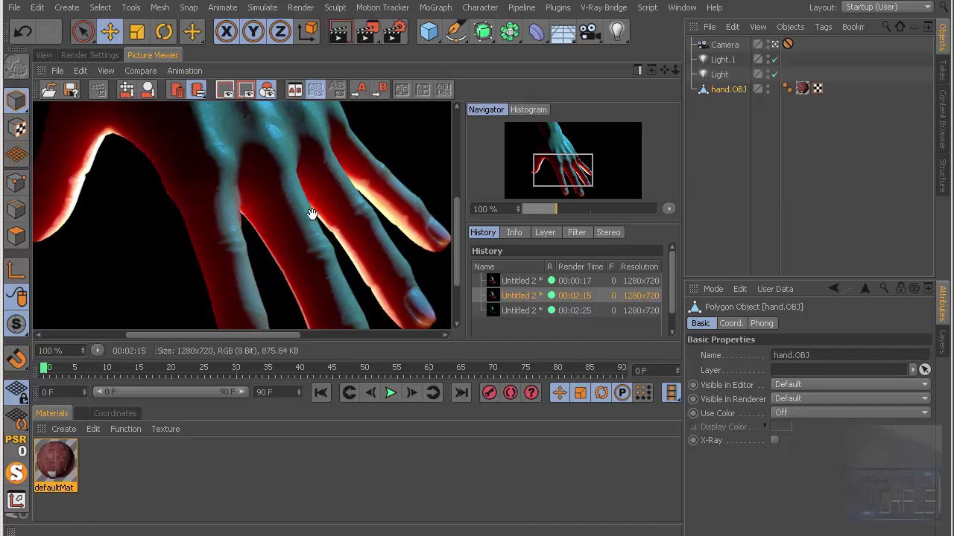
# - Compare the 00:02:25 and 00:02:15 renders, panning and zooming in on the fingers
pyautogui.click(517, 310)
pyautogui.scroll(-3, 274, 203)
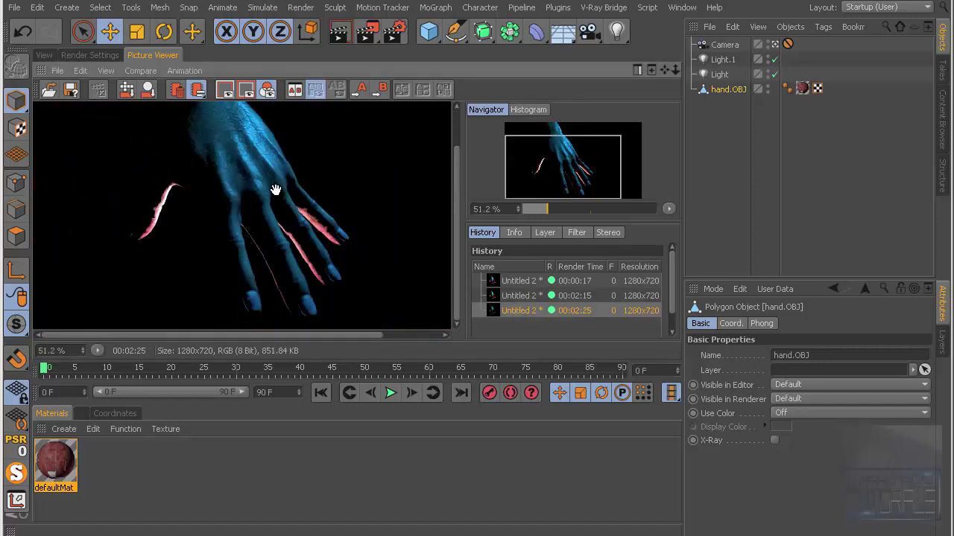
pyautogui.click(528, 298)
pyautogui.scroll(3, 155, 224)
pyautogui.moveTo(388, 301)
pyautogui.mouseDown()
pyautogui.moveTo(313, 135)
pyautogui.moveTo(319, 252)
pyautogui.mouseUp()
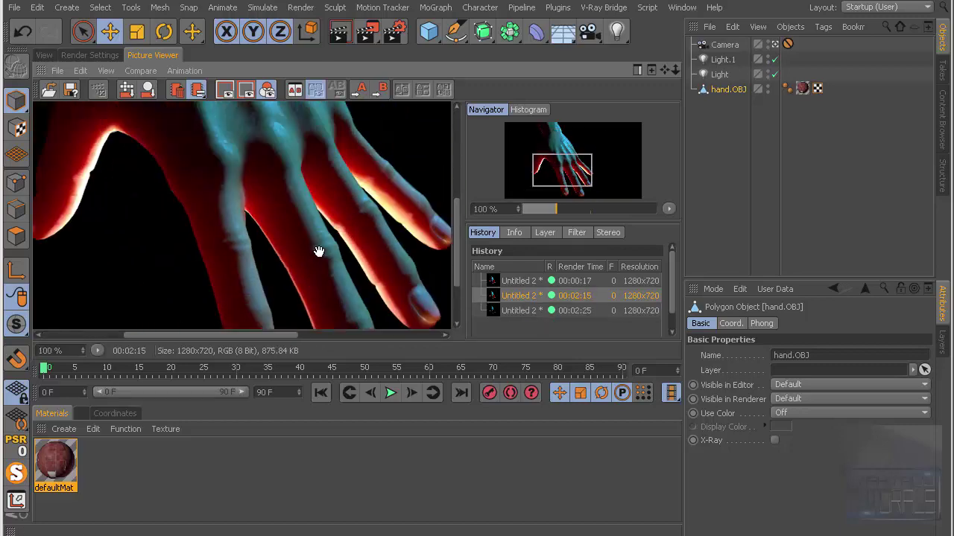
pyautogui.scroll(-1, 319, 252)
pyautogui.scroll(-2, 320, 236)
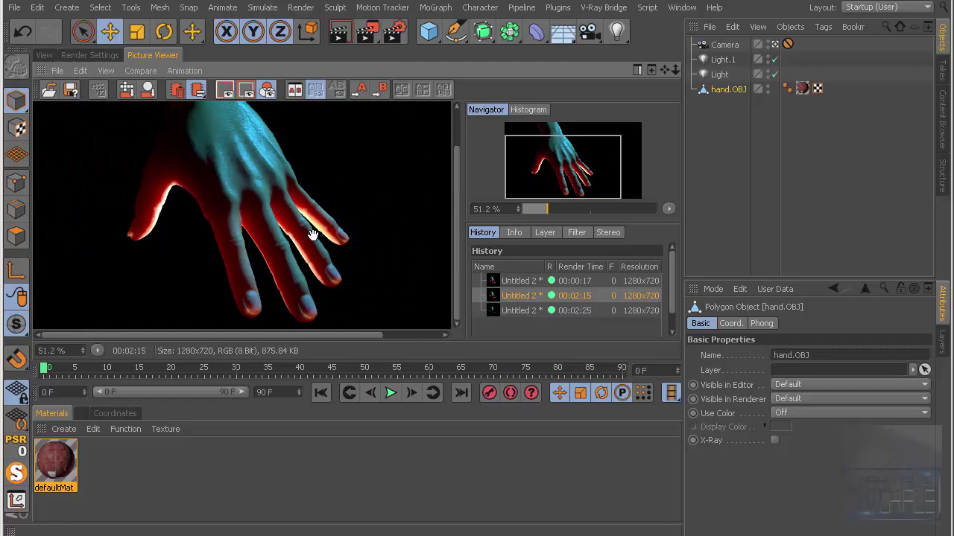
pyautogui.scroll(4, 302, 277)
pyautogui.moveTo(304, 278); pyautogui.dragTo(377, 60)
pyautogui.scroll(-2, 320, 191)
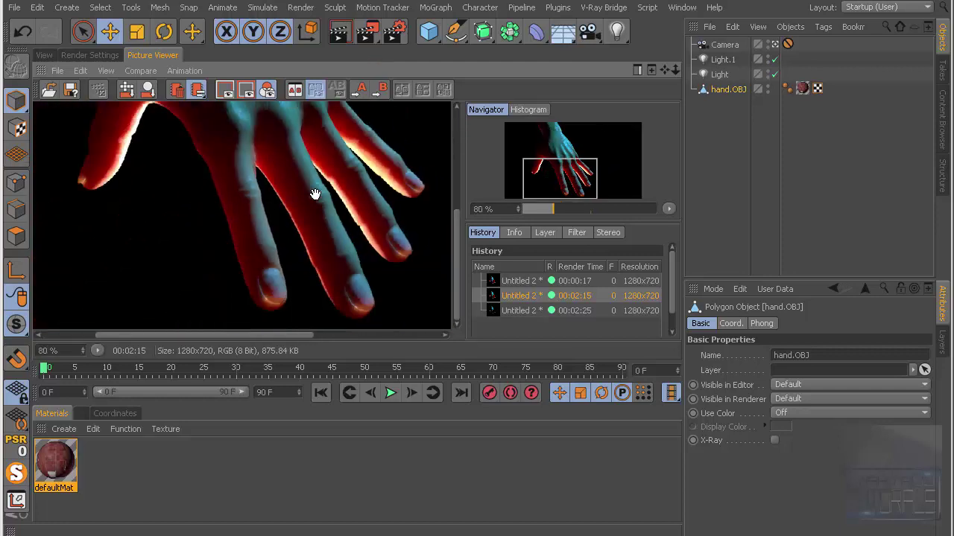
pyautogui.scroll(3, 319, 237)
pyautogui.scroll(-1, 320, 239)
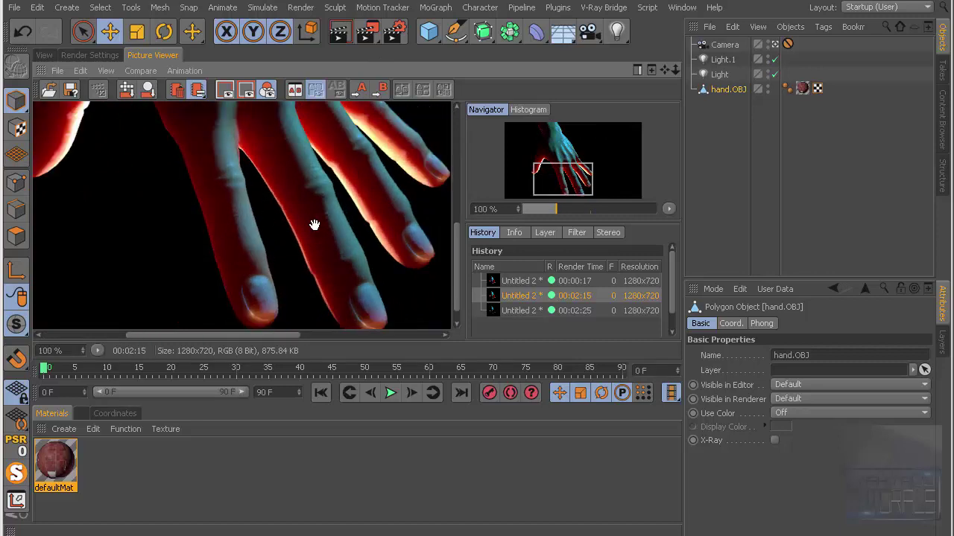
# - Briefly open defaultMat's material settings, then close them again
pyautogui.doubleClick(44, 464)
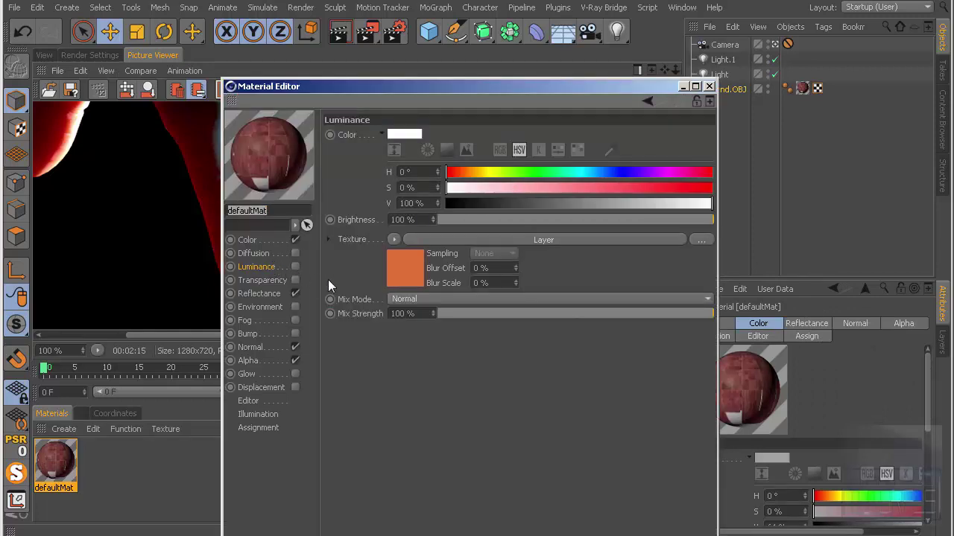
pyautogui.click(709, 87)
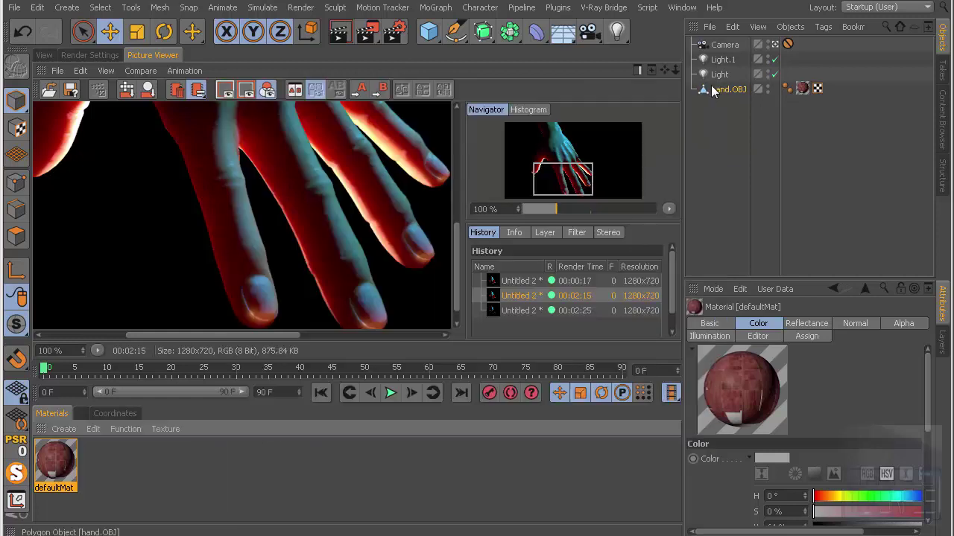
pyautogui.scroll(-2, 301, 258)
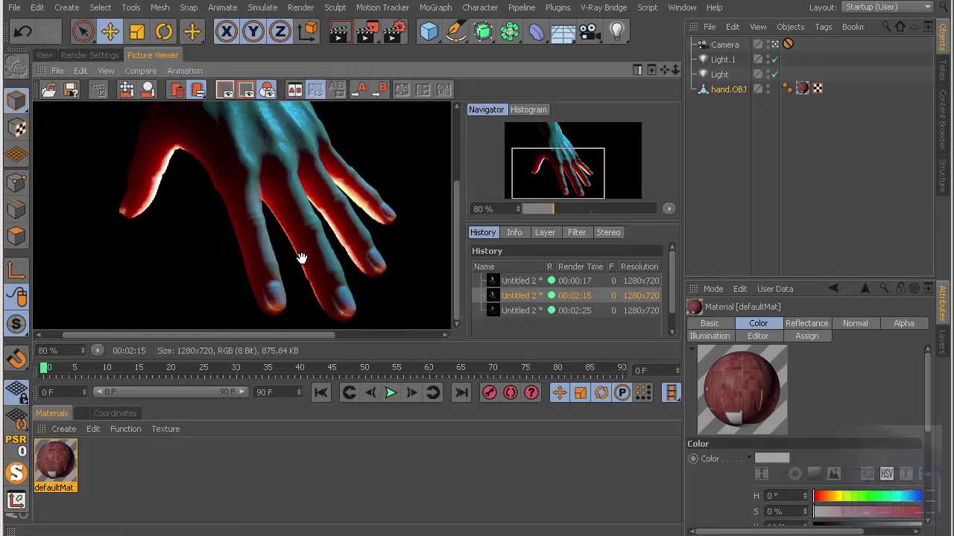
pyautogui.scroll(-2, 301, 258)
pyautogui.scroll(1, 301, 258)
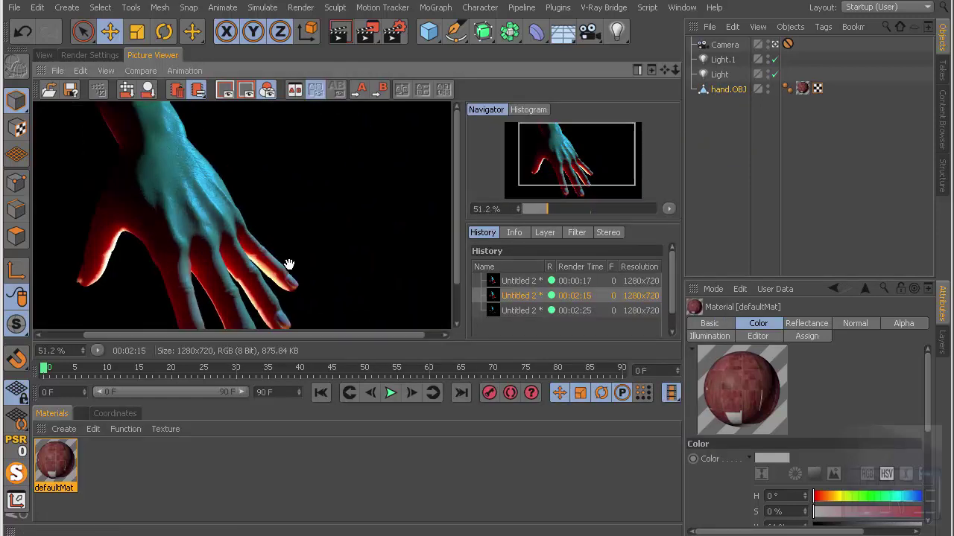
pyautogui.scroll(1, 313, 224)
pyautogui.scroll(1, 347, 193)
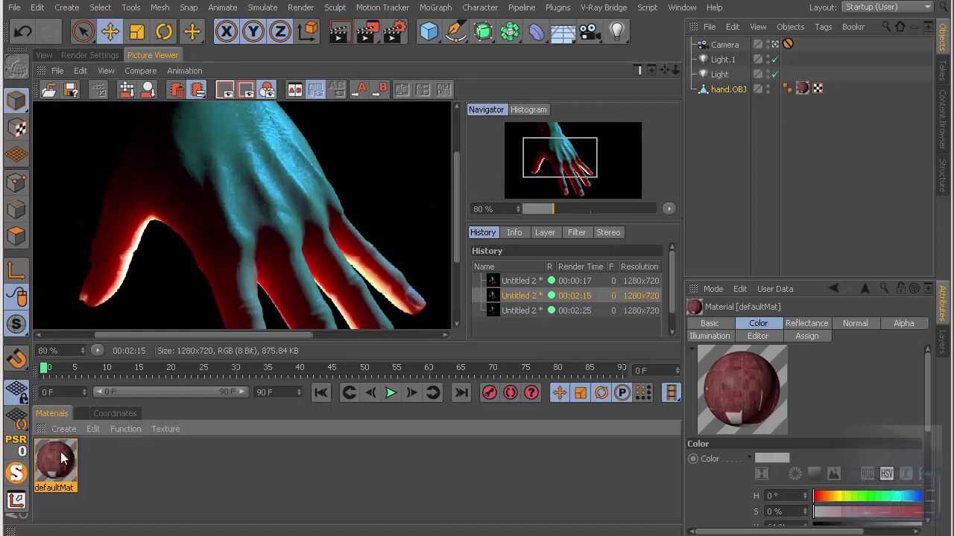
# - Clear the Layer texture from defaultMat's luminance channel, leaving Luminance switched off
pyautogui.doubleClick(64, 458)
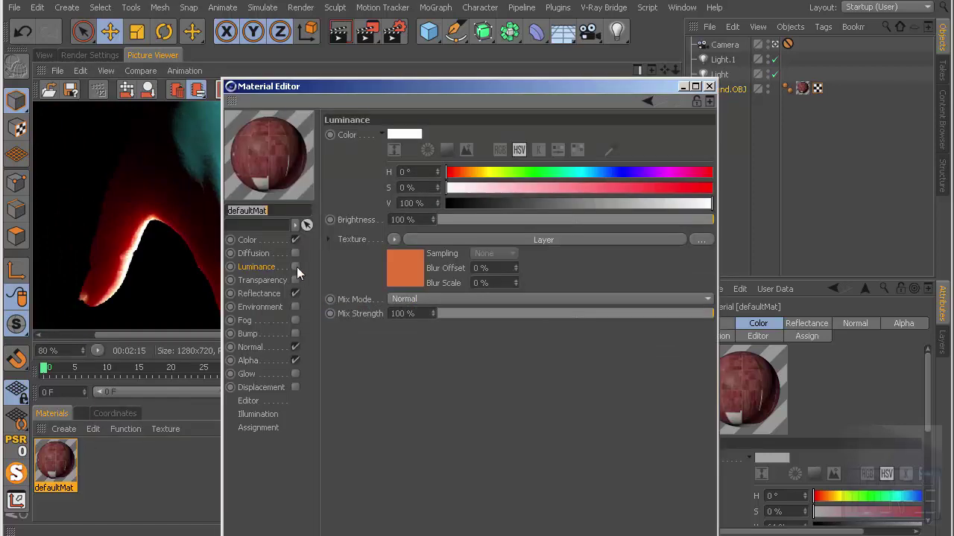
pyautogui.click(394, 237)
pyautogui.click(406, 255)
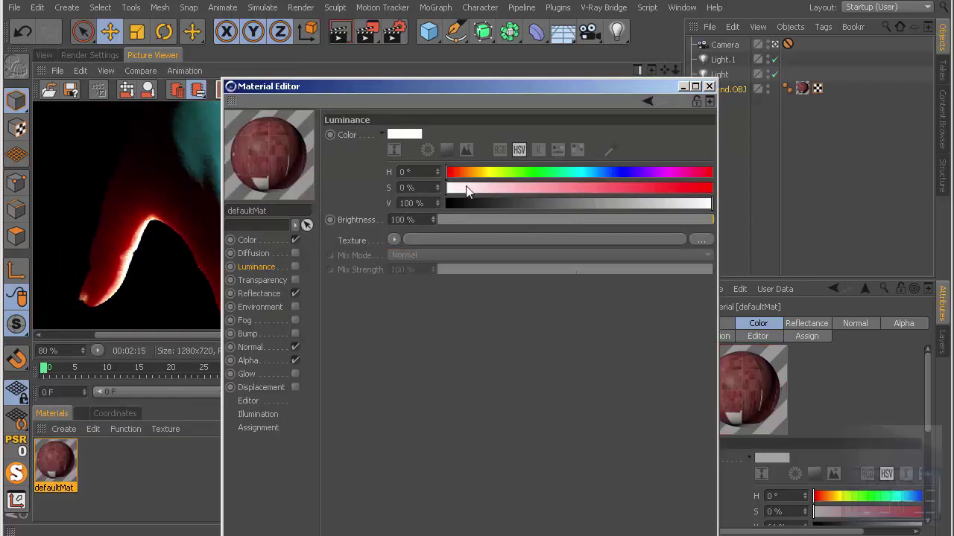
pyautogui.click(295, 266)
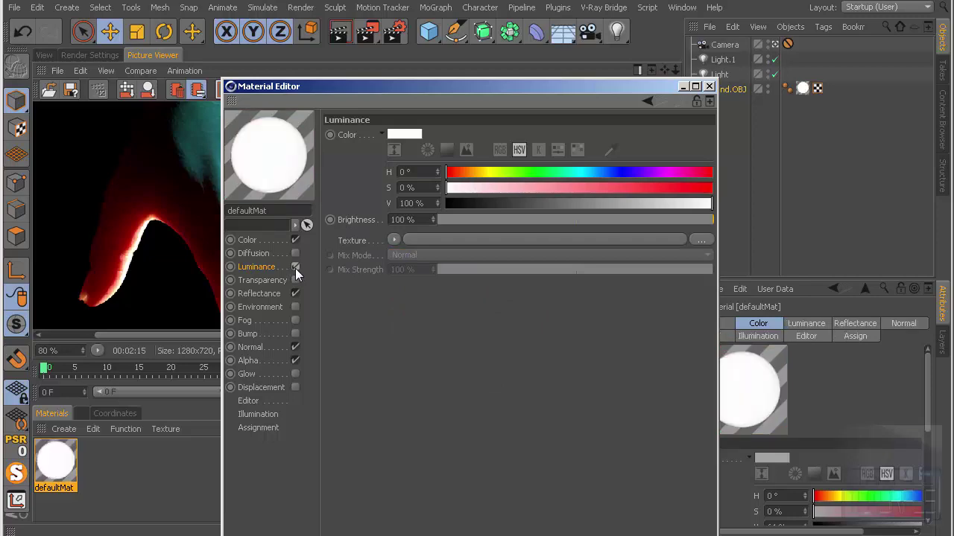
pyautogui.click(295, 267)
pyautogui.click(709, 86)
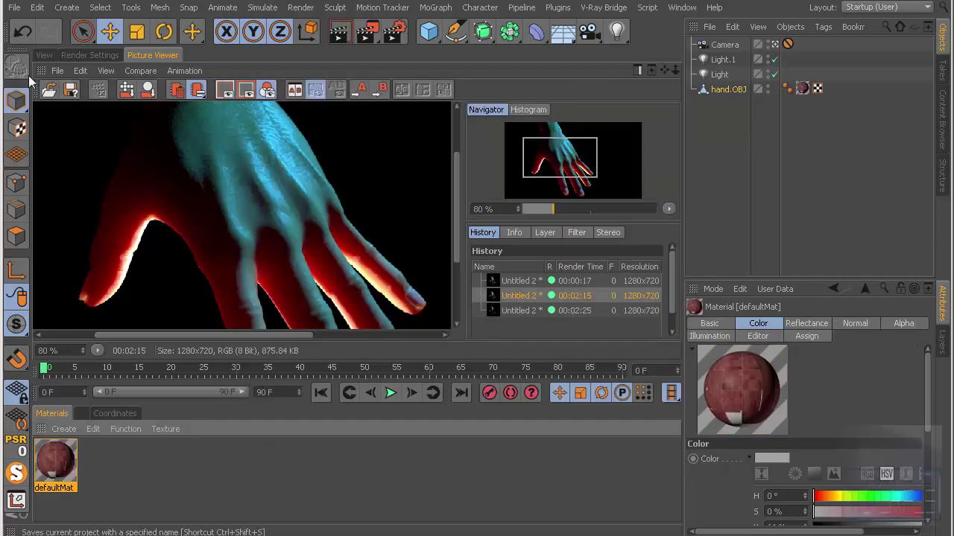
pyautogui.click(46, 55)
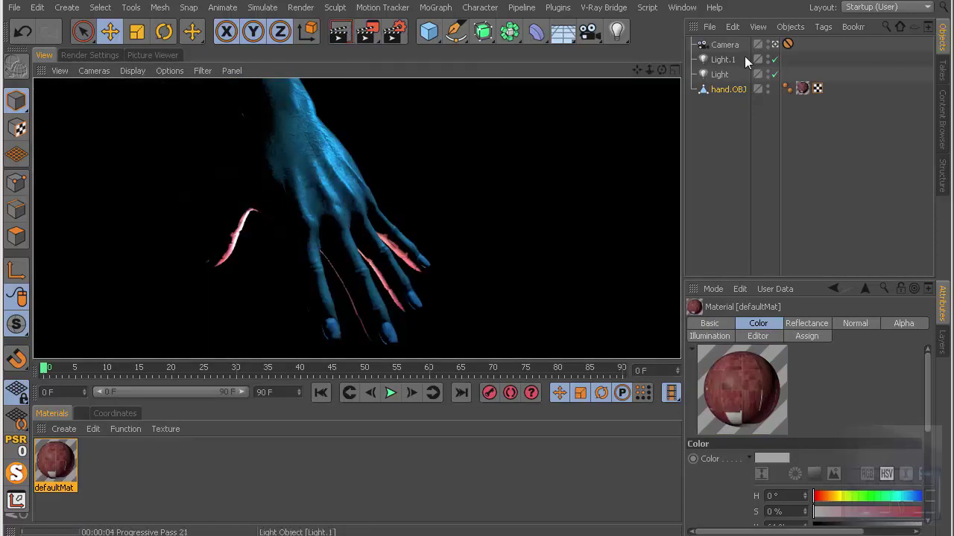
pyautogui.click(722, 59)
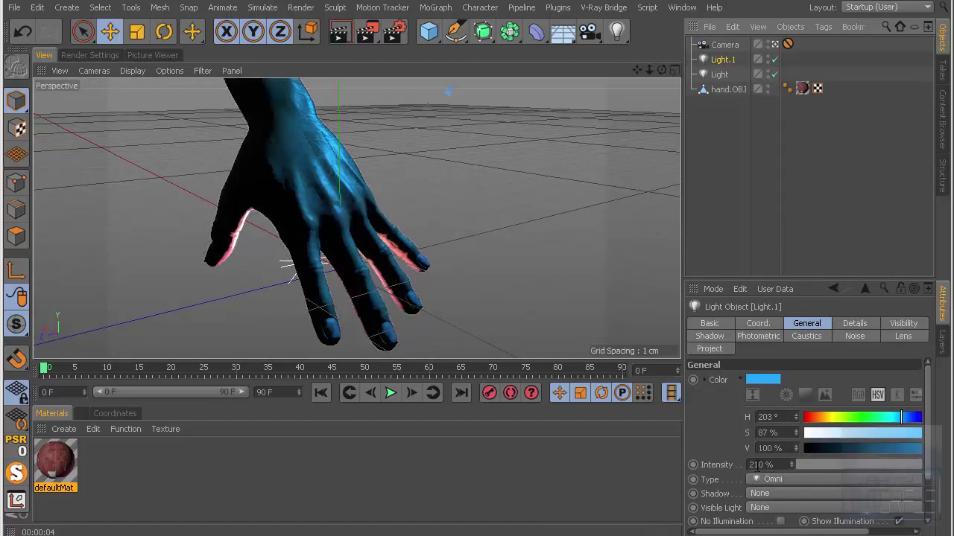
pyautogui.click(719, 73)
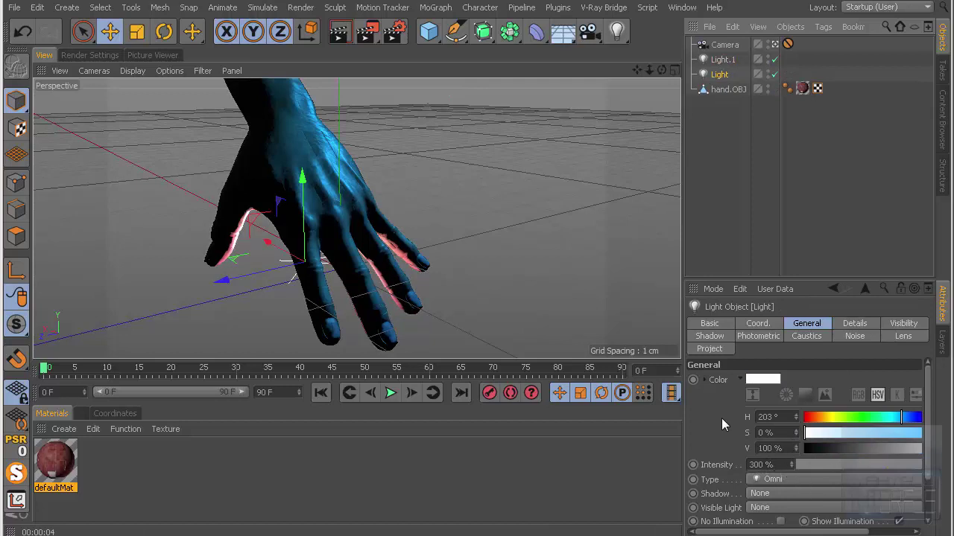
pyautogui.click(340, 32)
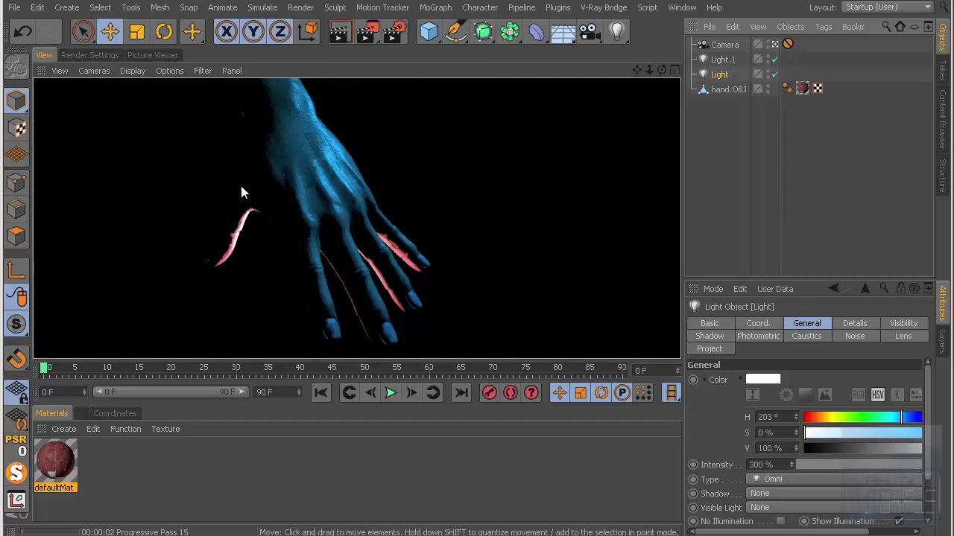
pyautogui.click(98, 57)
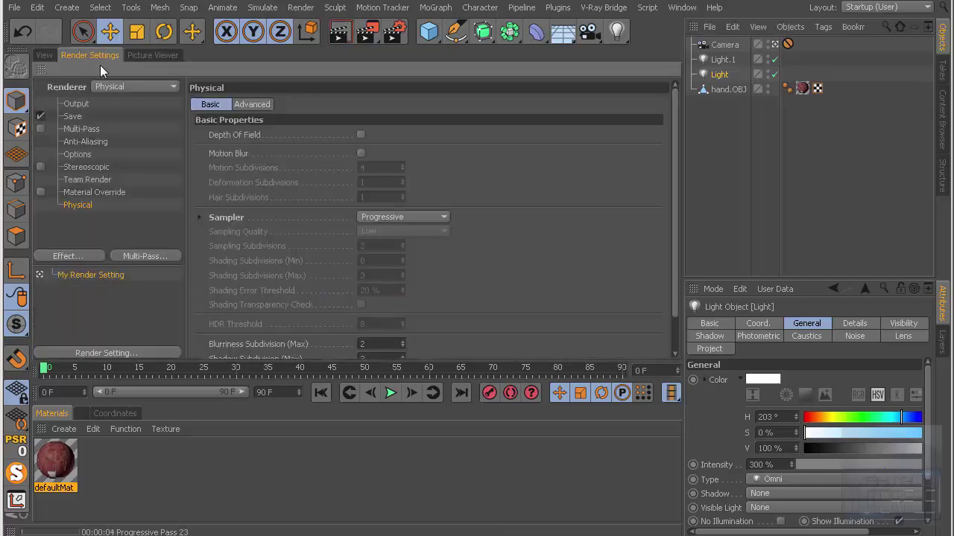
pyautogui.click(43, 56)
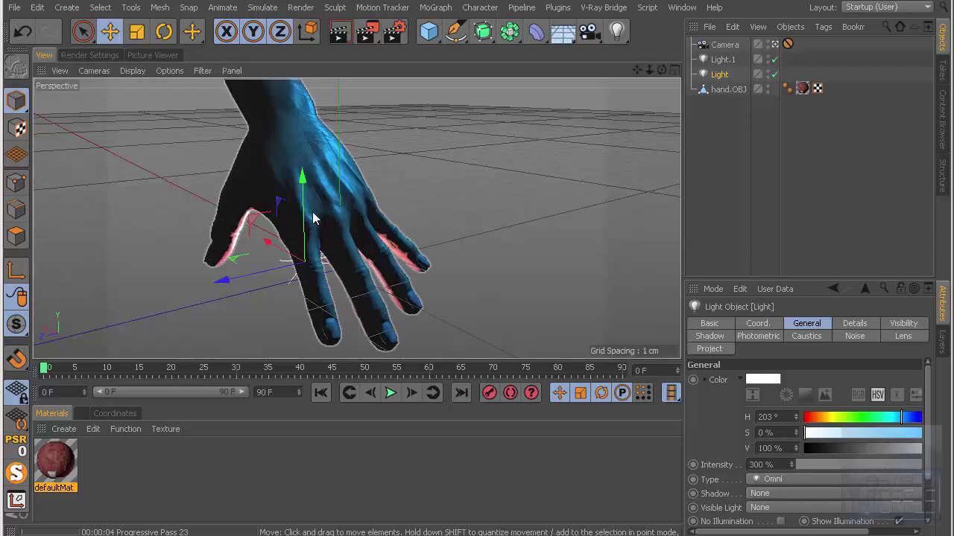
# - Turn off defaultMat's Alpha channel after reviewing its Normal and Alpha settings
pyautogui.doubleClick(55, 446)
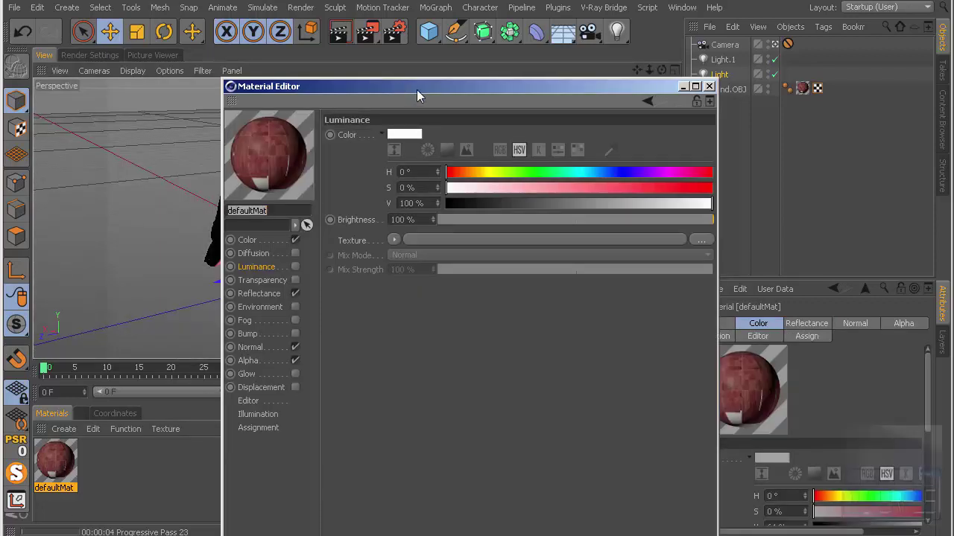
pyautogui.moveTo(417, 91); pyautogui.dragTo(461, 52)
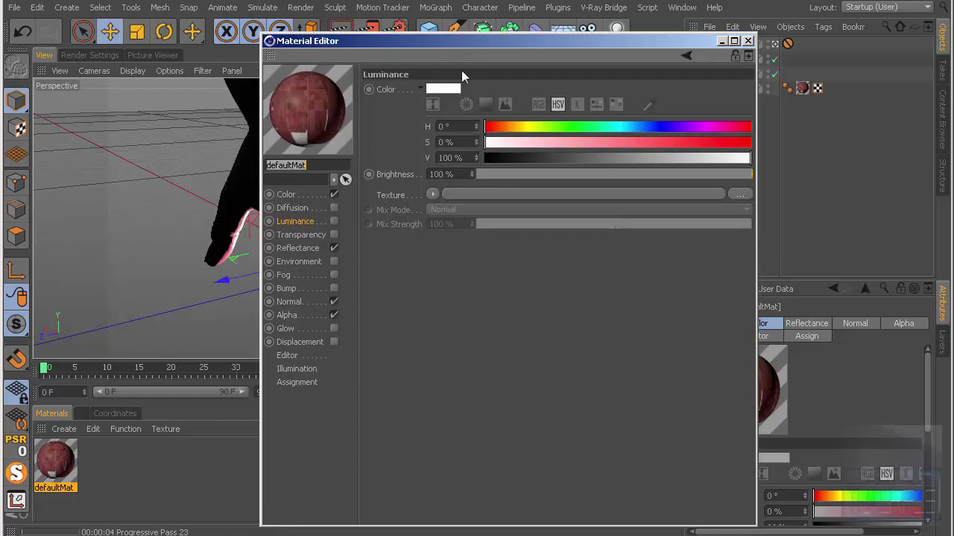
pyautogui.click(297, 302)
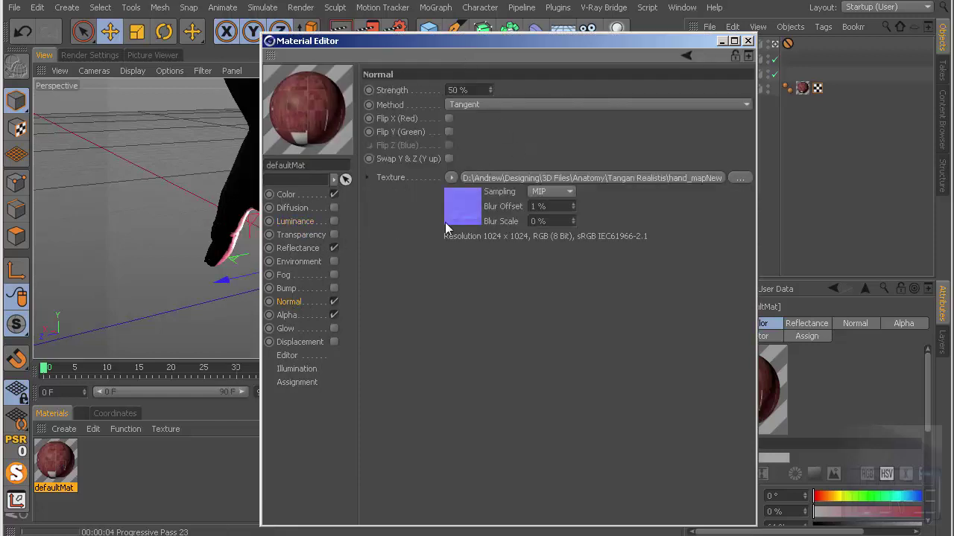
pyautogui.click(292, 316)
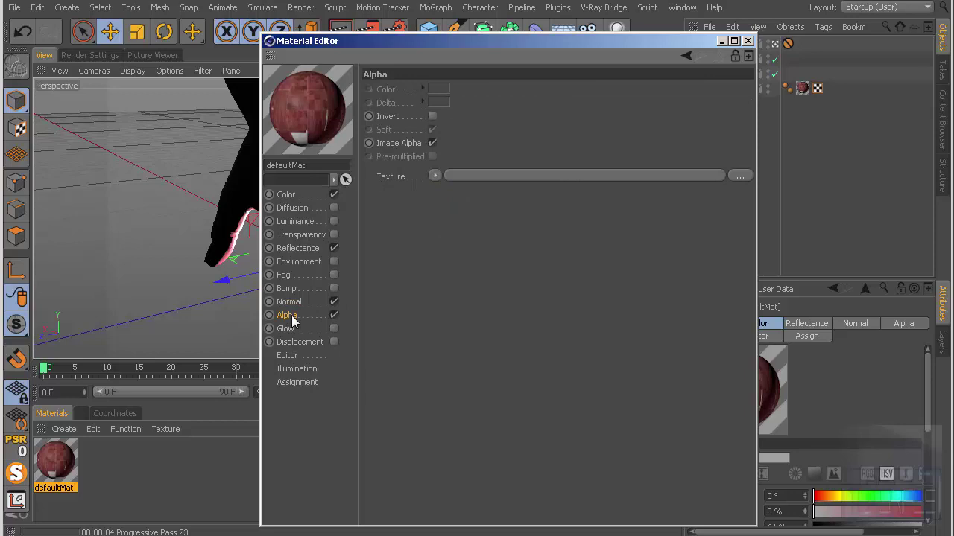
pyautogui.click(334, 315)
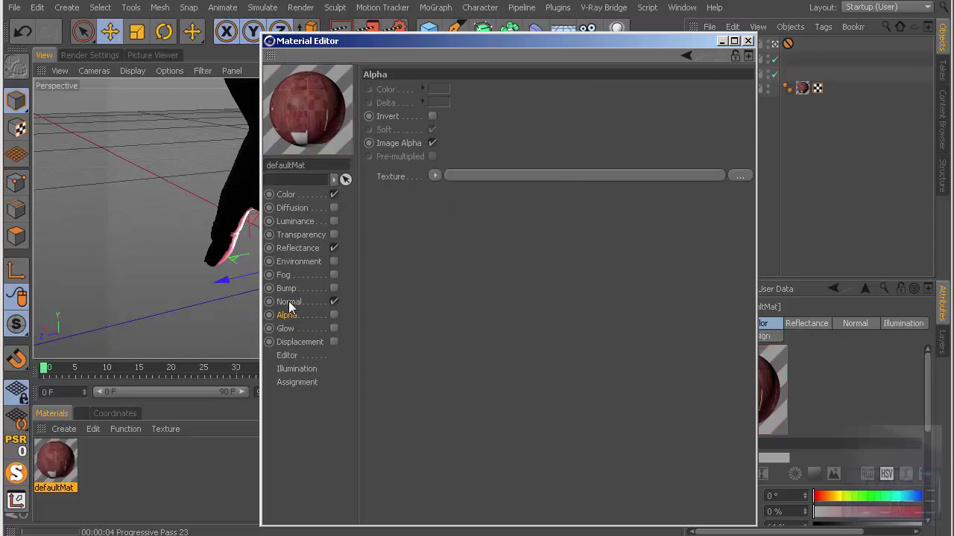
pyautogui.click(289, 302)
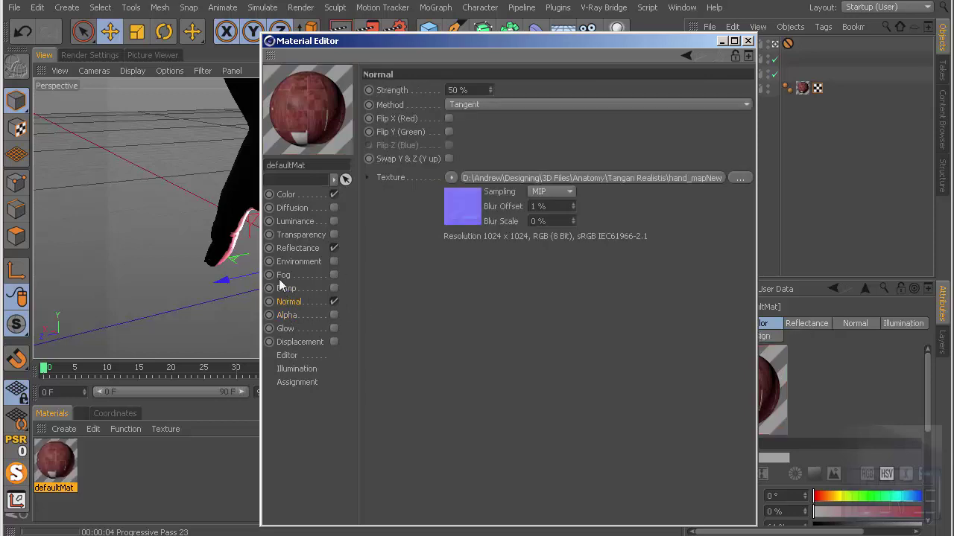
# - Enable defaultMat's Luminance channel and render the viewport to preview the flat white hand
pyautogui.click(297, 222)
pyautogui.click(334, 221)
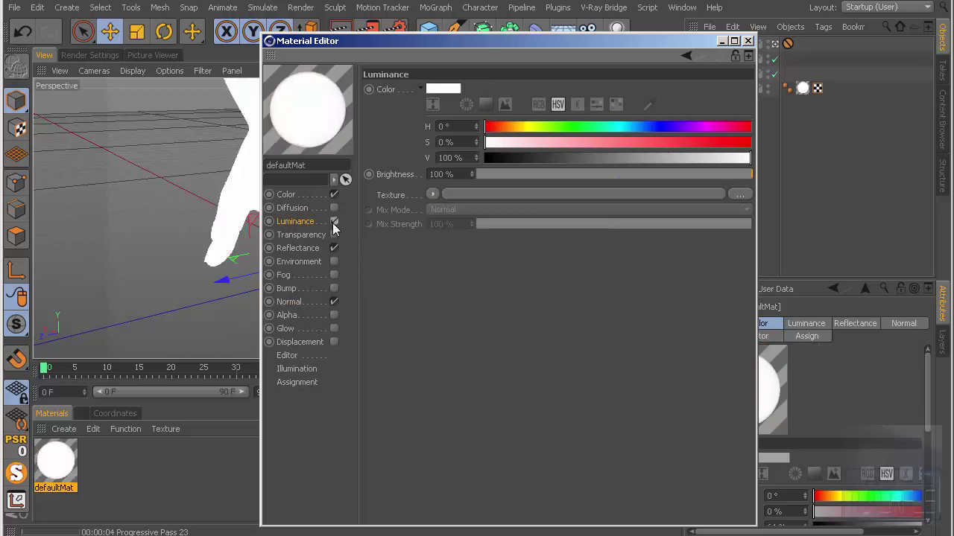
pyautogui.moveTo(417, 33); pyautogui.dragTo(417, 44)
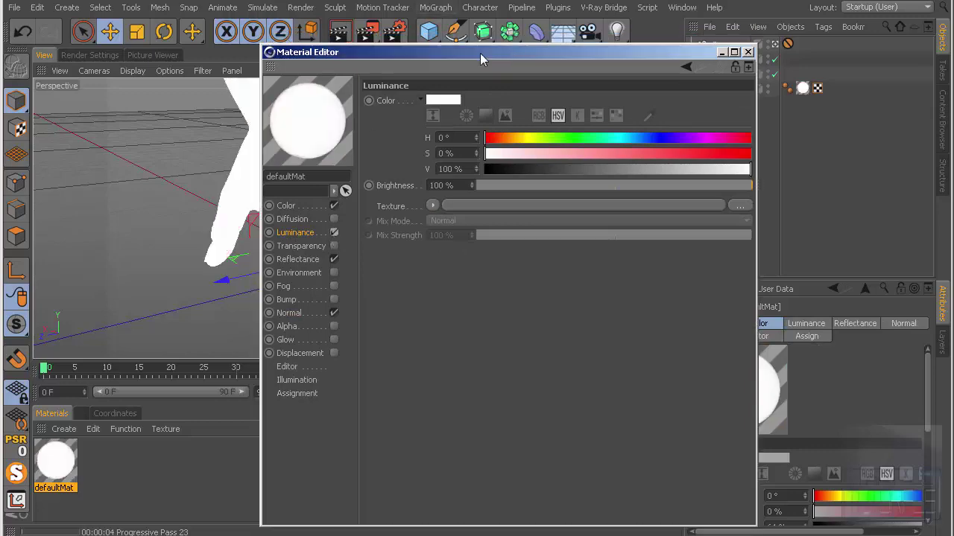
pyautogui.moveTo(481, 52); pyautogui.dragTo(670, 32)
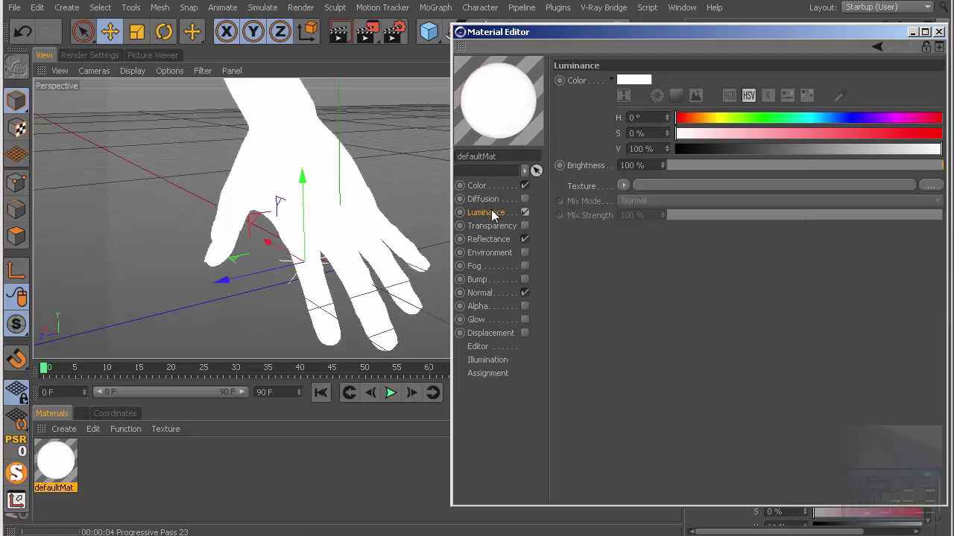
pyautogui.click(340, 33)
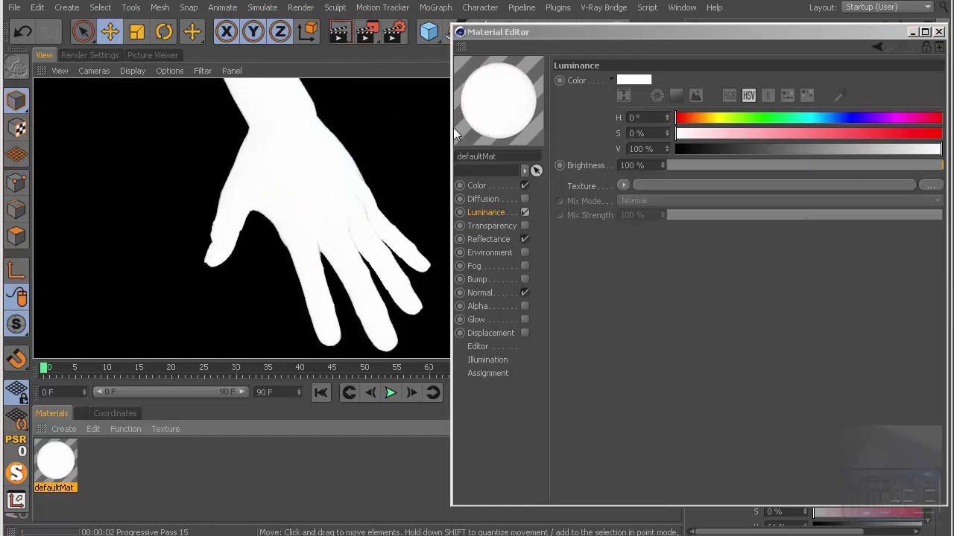
pyautogui.moveTo(636, 31); pyautogui.dragTo(613, 213)
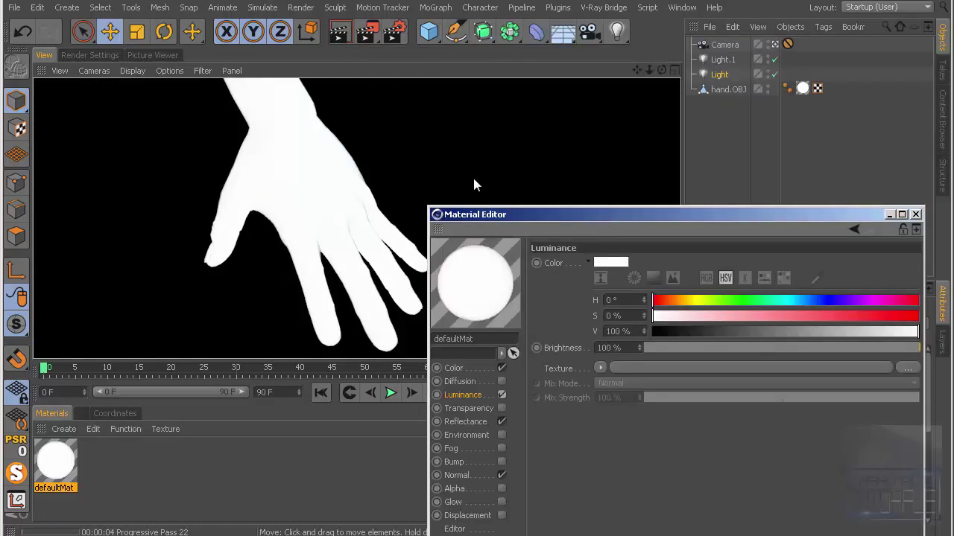
# - Disable rendering for Light and Light.1 and re-render the hand lit only by luminance
pyautogui.click(775, 74)
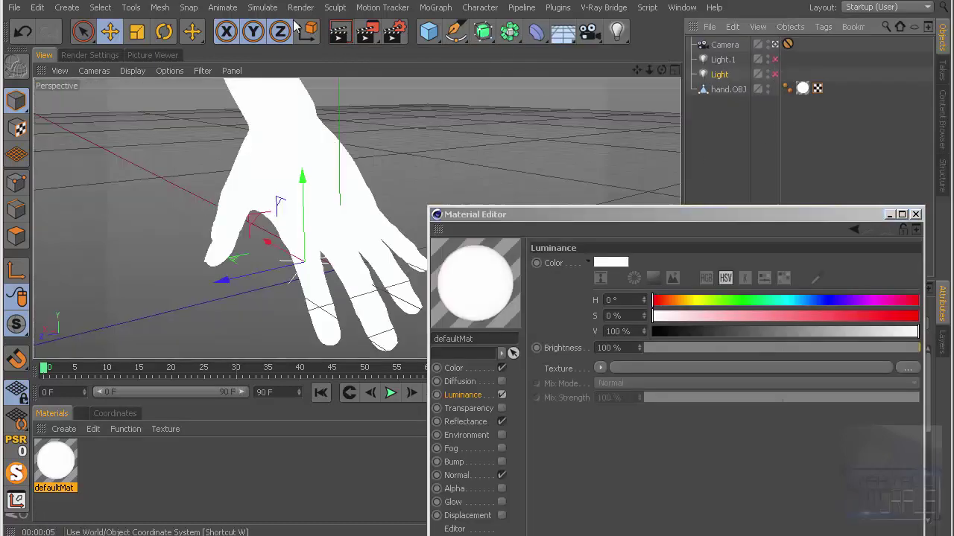
pyautogui.click(340, 33)
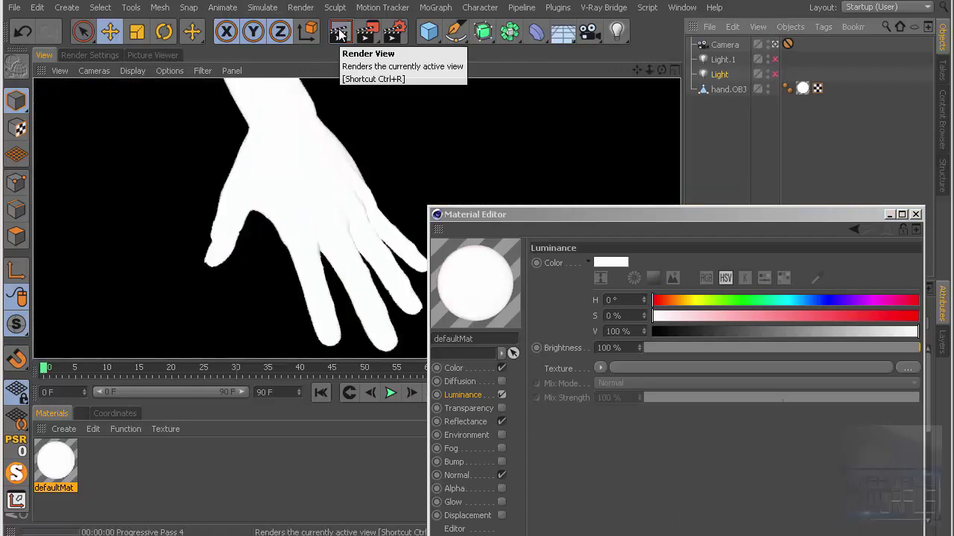
pyautogui.click(775, 60)
pyautogui.moveTo(673, 215); pyautogui.dragTo(682, 64)
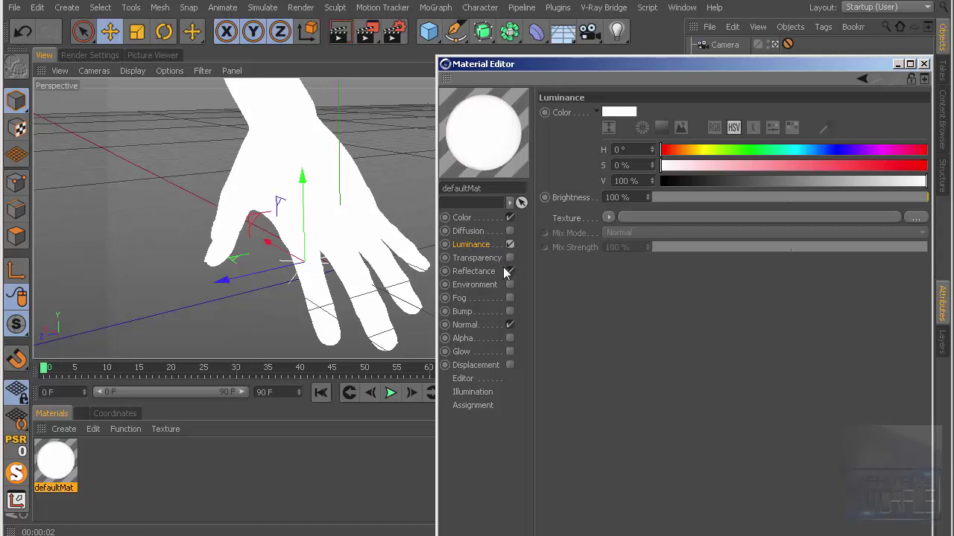
# - Load a Layer shader into defaultMat's luminance texture and bring up its layer settings
pyautogui.moveTo(492, 64); pyautogui.dragTo(482, 18)
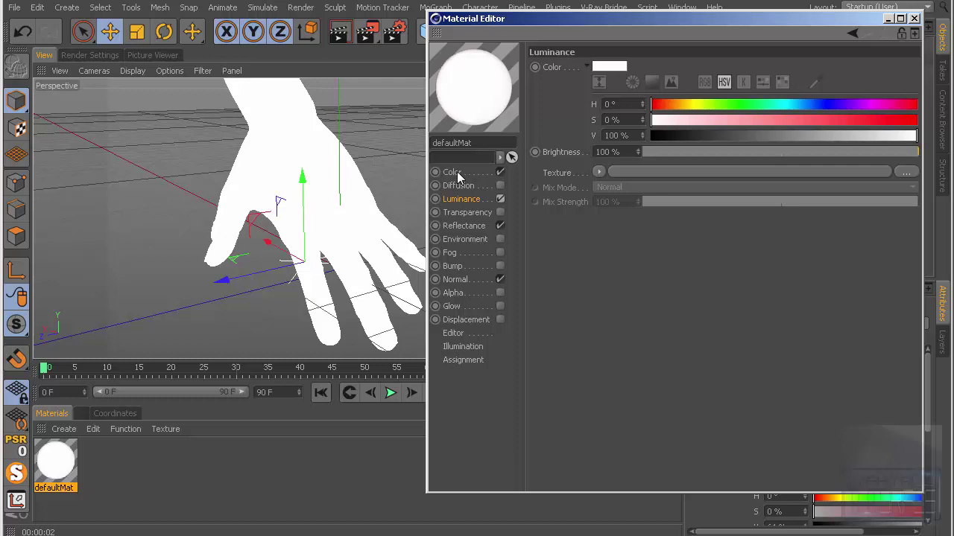
pyautogui.click(457, 172)
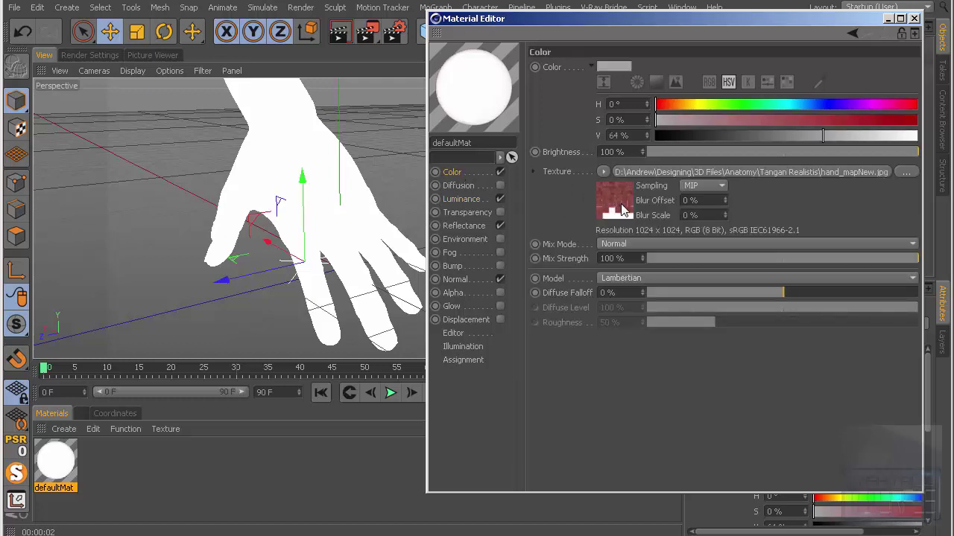
pyautogui.click(468, 200)
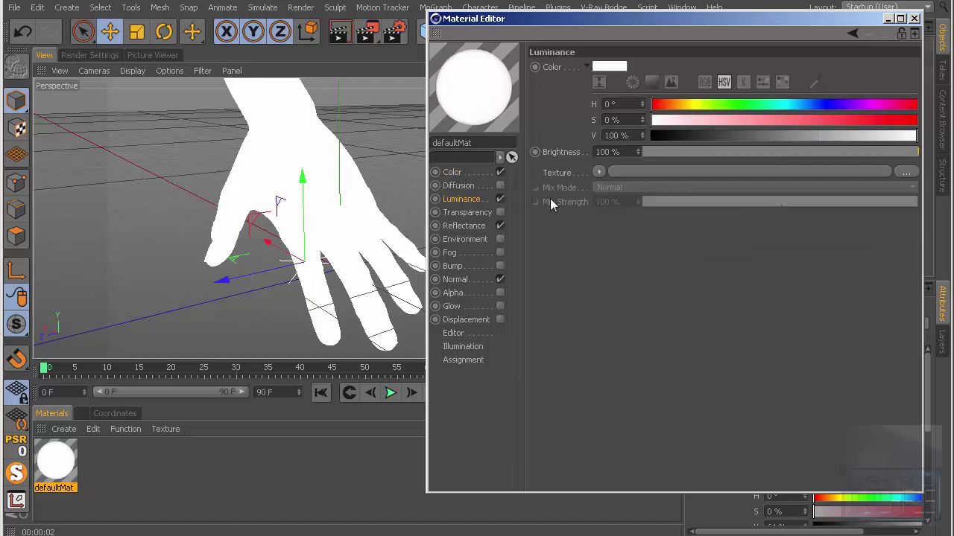
pyautogui.click(601, 173)
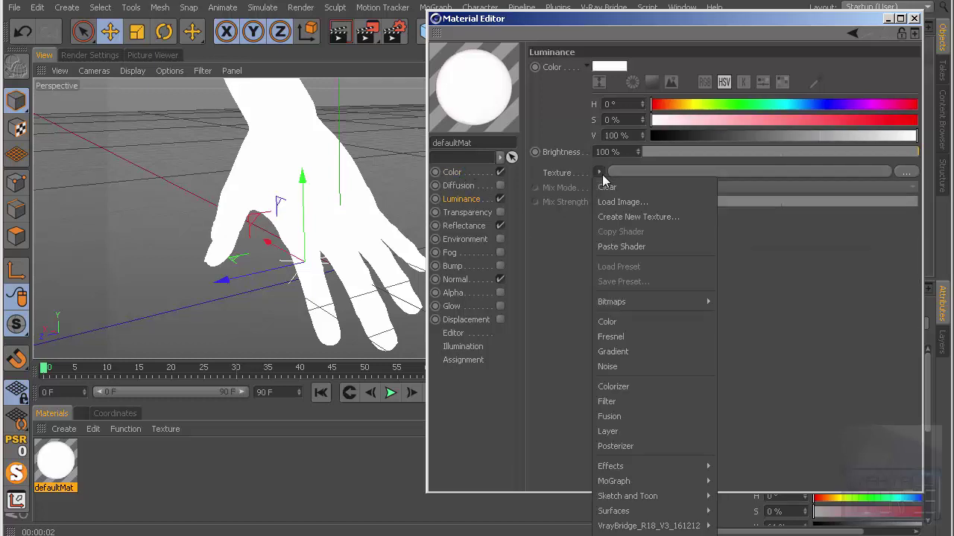
pyautogui.click(647, 431)
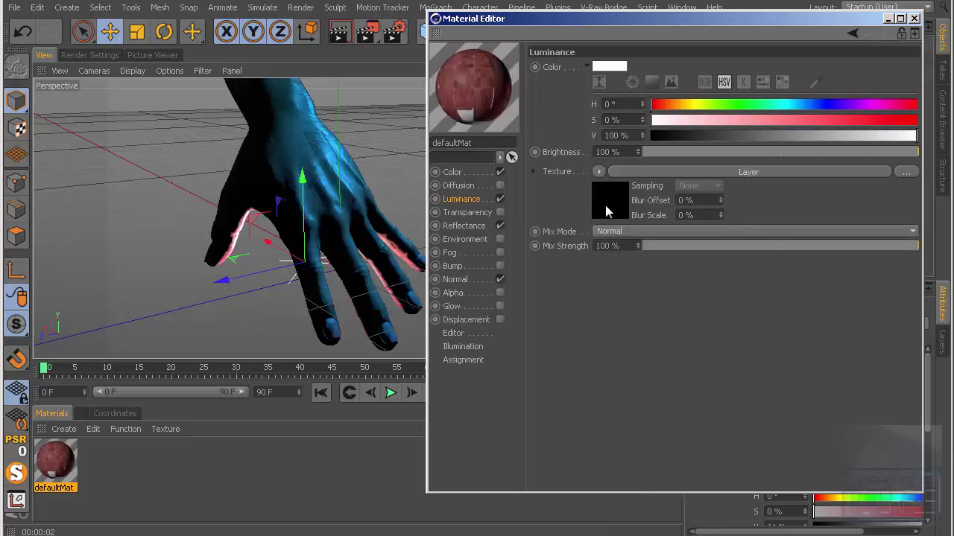
pyautogui.click(603, 215)
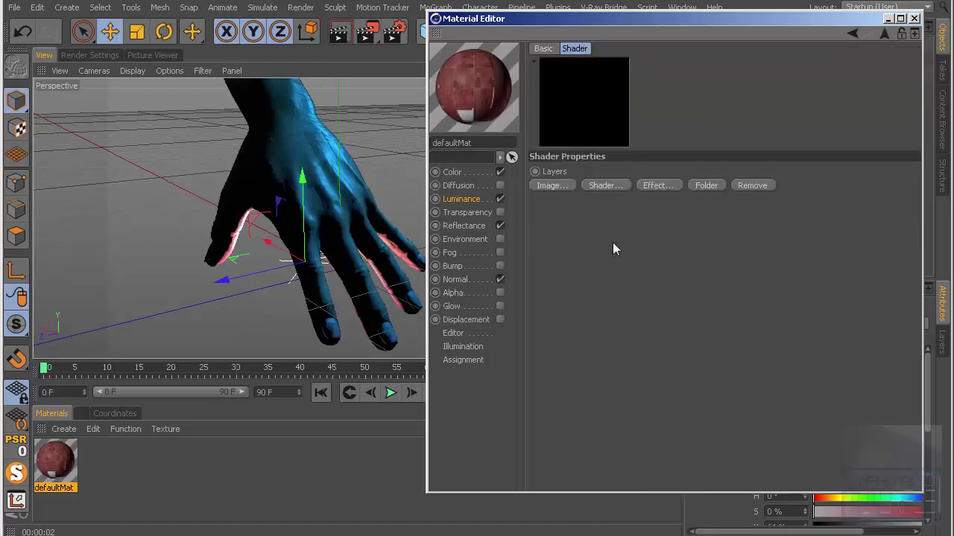
pyautogui.click(657, 186)
pyautogui.click(608, 186)
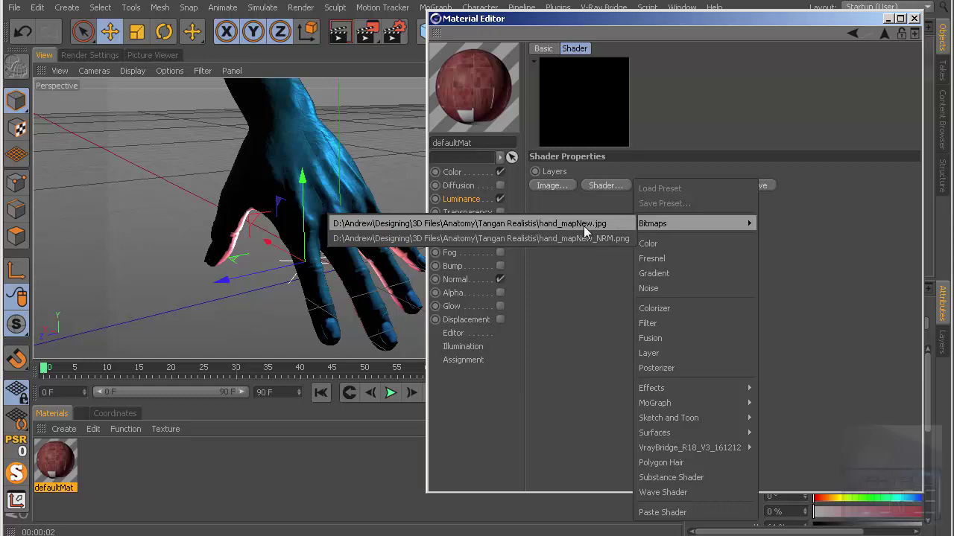
# - Add hand_mapNew.jpg as a bitmap layer and render the textured, skin-toned hand
pyautogui.click(584, 226)
pyautogui.click(451, 173)
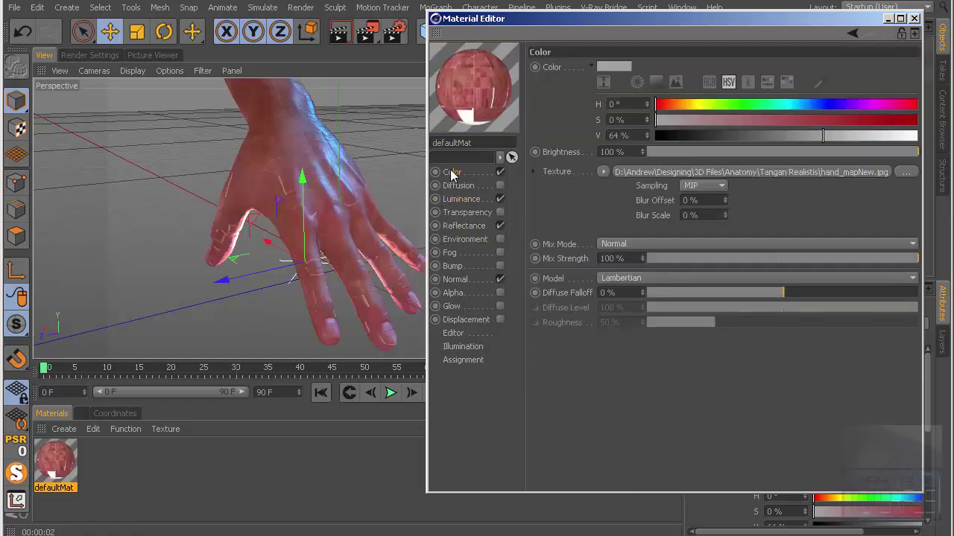
pyautogui.click(465, 199)
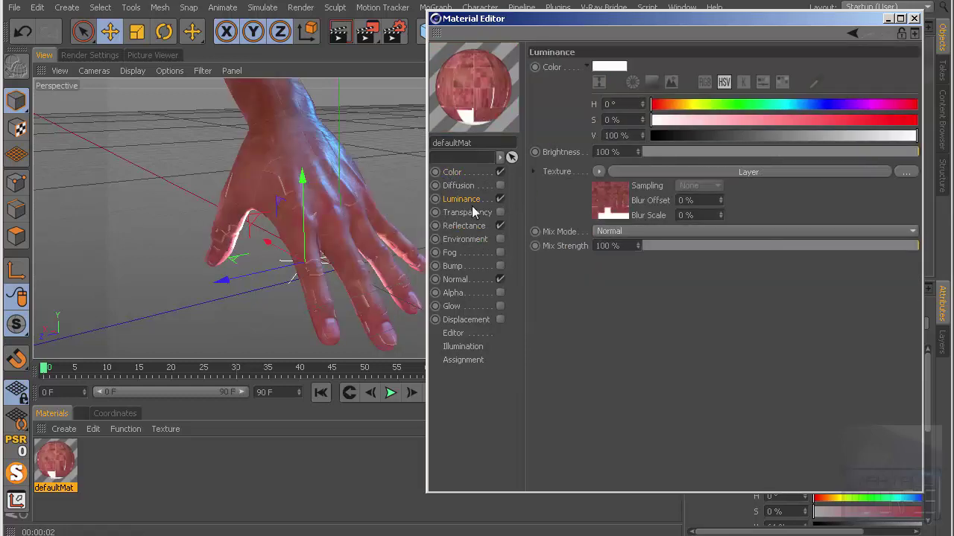
pyautogui.click(339, 32)
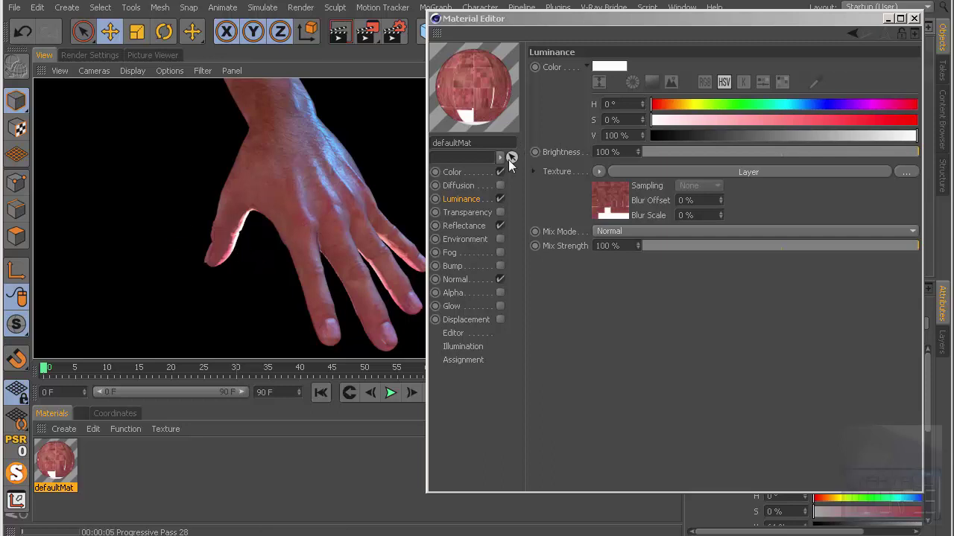
pyautogui.moveTo(577, 24); pyautogui.dragTo(569, 28)
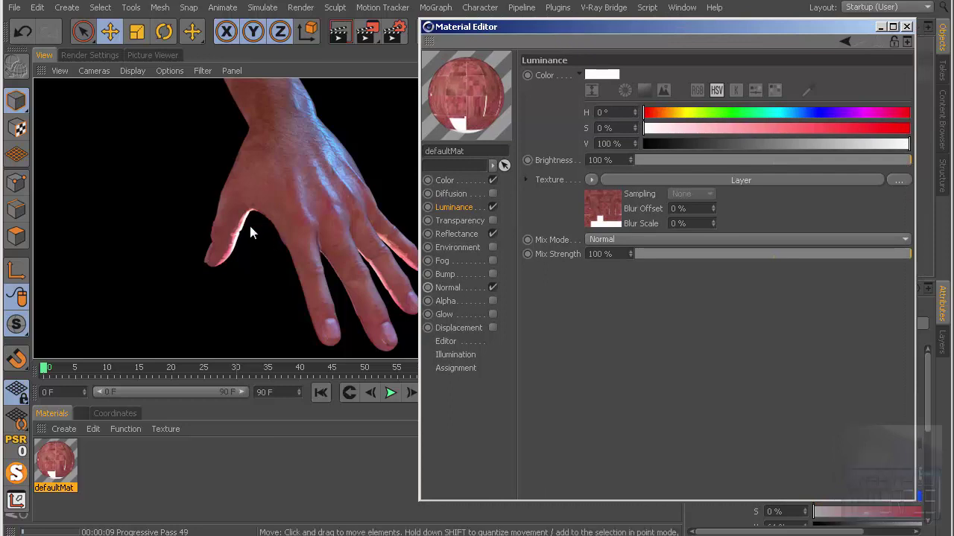
# - Add a Subsurface Scattering layer above the bitmap, coloured deep red (H 3°, S 100%, V 69%)
pyautogui.click(607, 215)
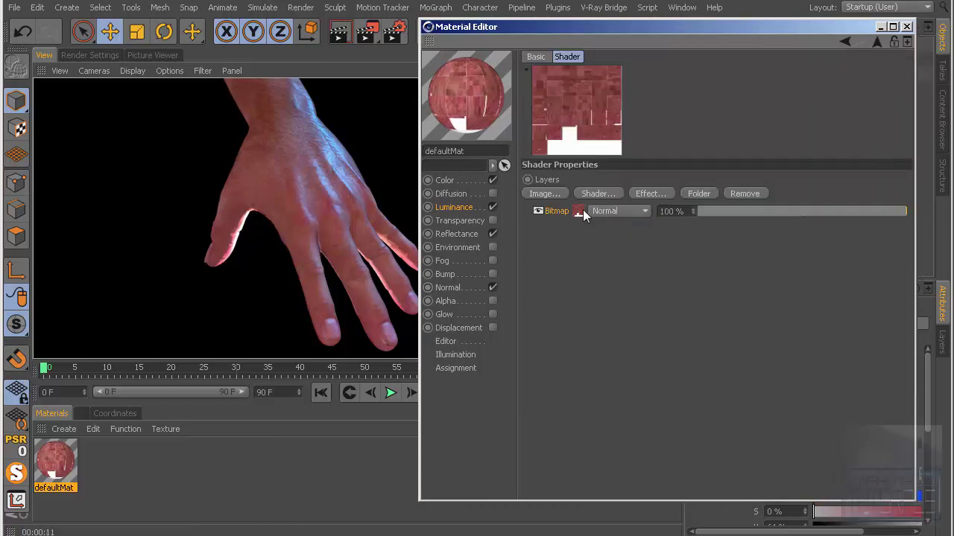
pyautogui.click(648, 194)
pyautogui.click(611, 190)
pyautogui.click(611, 190)
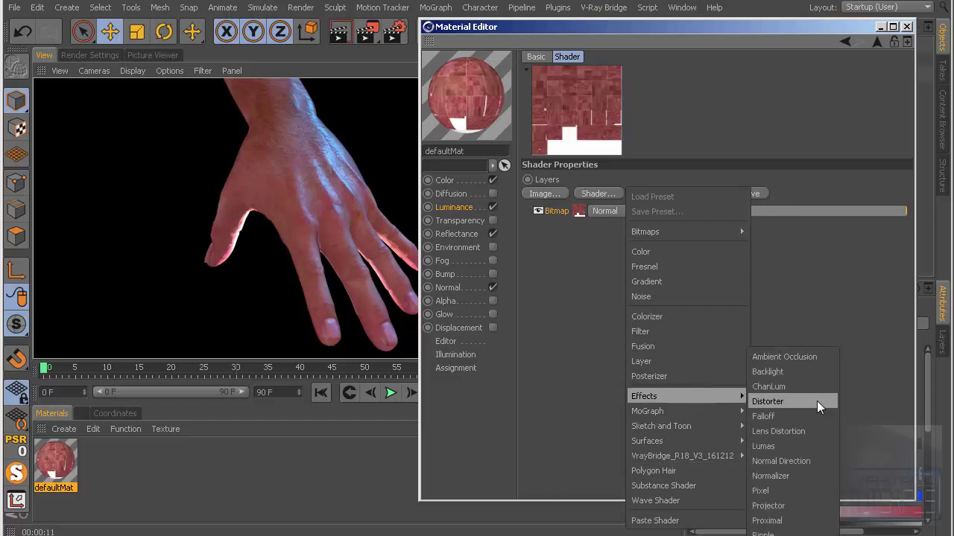
pyautogui.moveTo(685, 396)
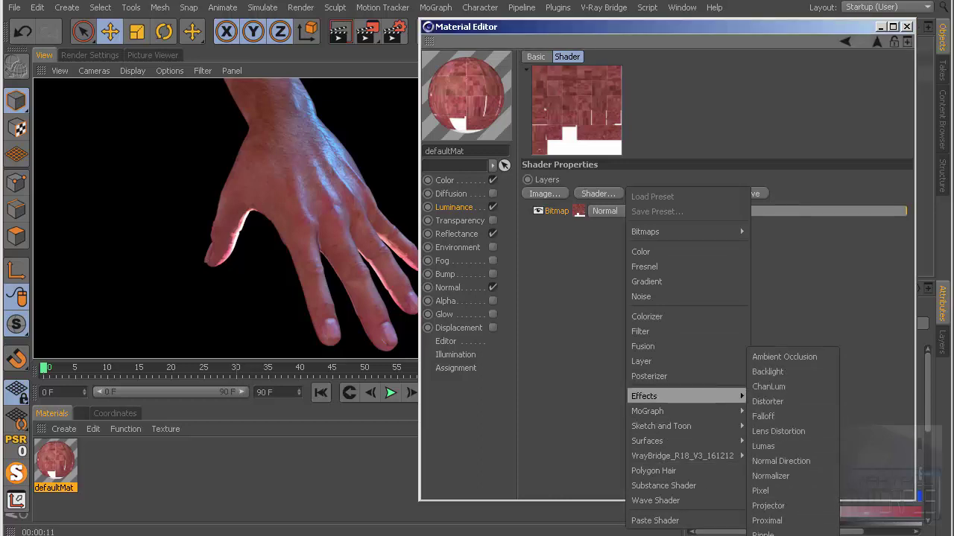
pyautogui.click(774, 529)
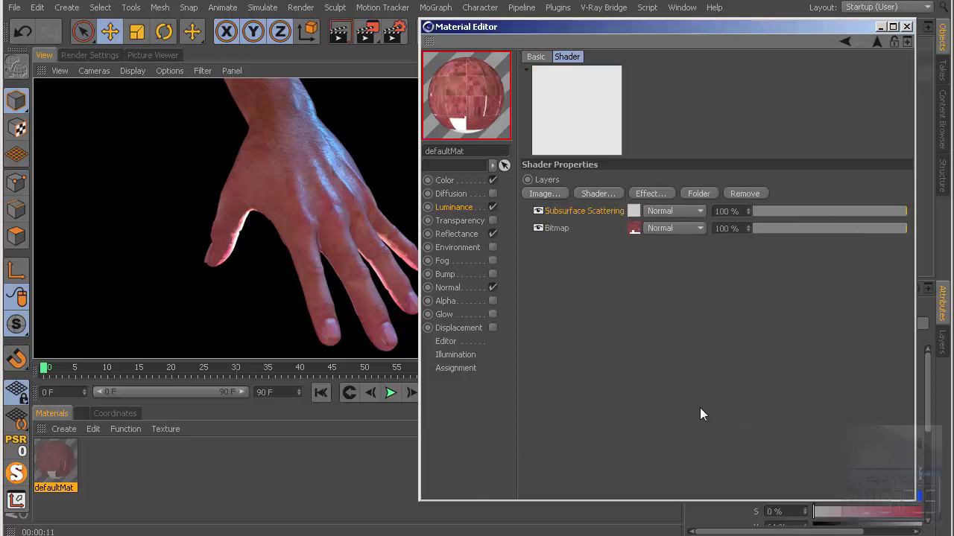
pyautogui.click(347, 39)
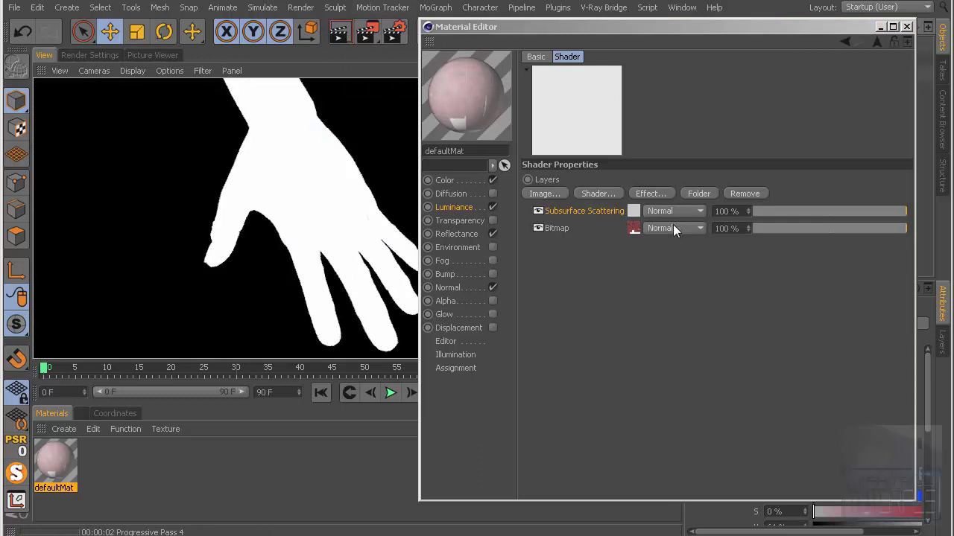
pyautogui.click(634, 212)
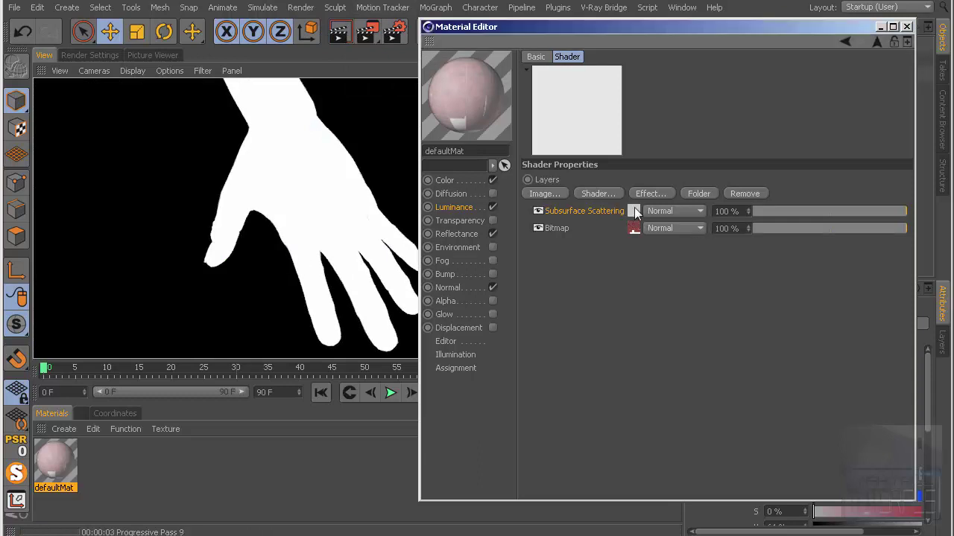
pyautogui.moveTo(659, 237)
pyautogui.mouseDown()
pyautogui.moveTo(887, 252)
pyautogui.moveTo(829, 267)
pyautogui.mouseUp()
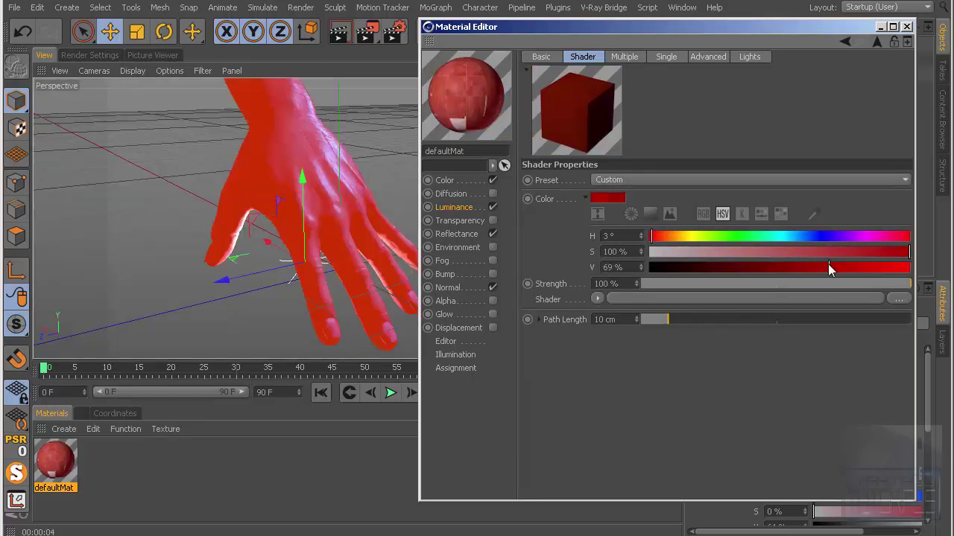
# - Re-render the viewport to see the hand glowing red from the scattering
pyautogui.click(333, 35)
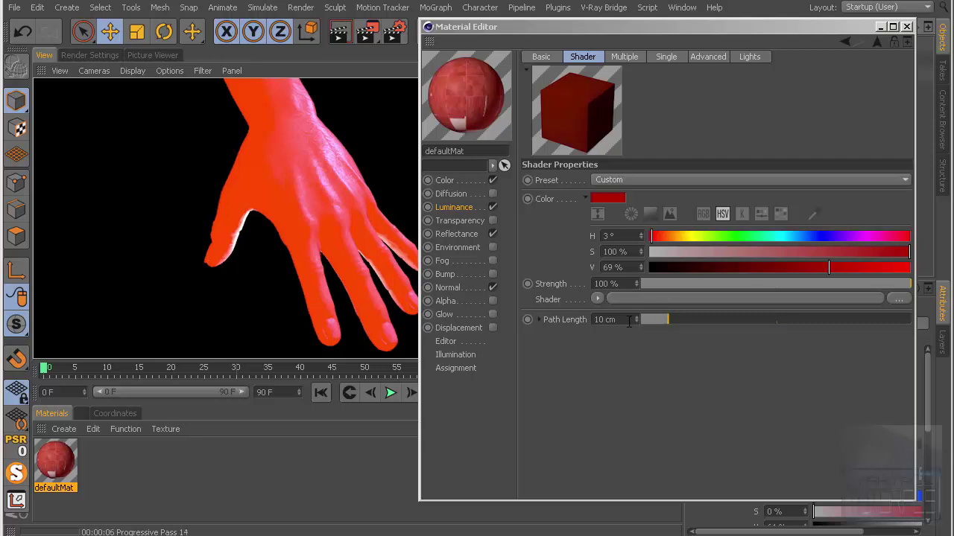
# - Look up the Path Length parameter in the help documentation, then close the help page
pyautogui.rightClick(554, 319)
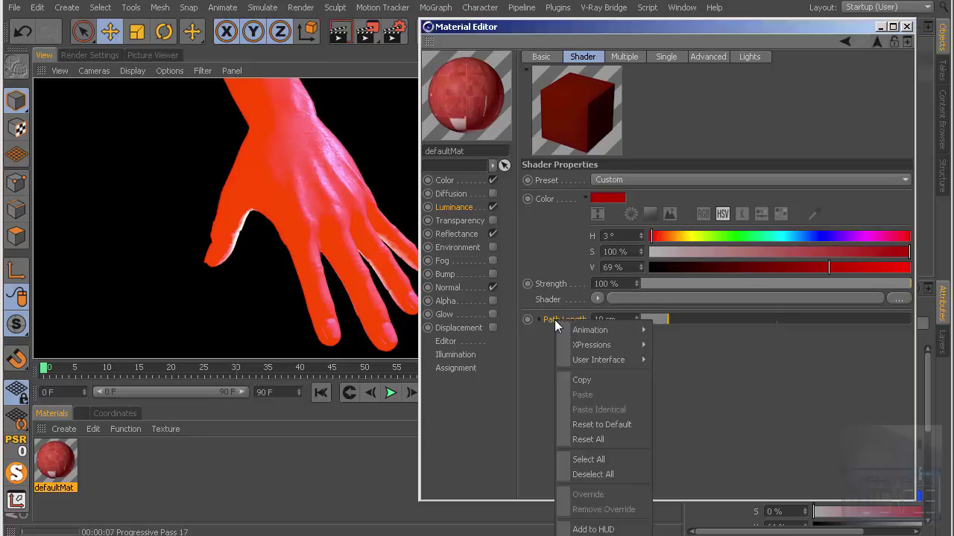
pyautogui.click(593, 534)
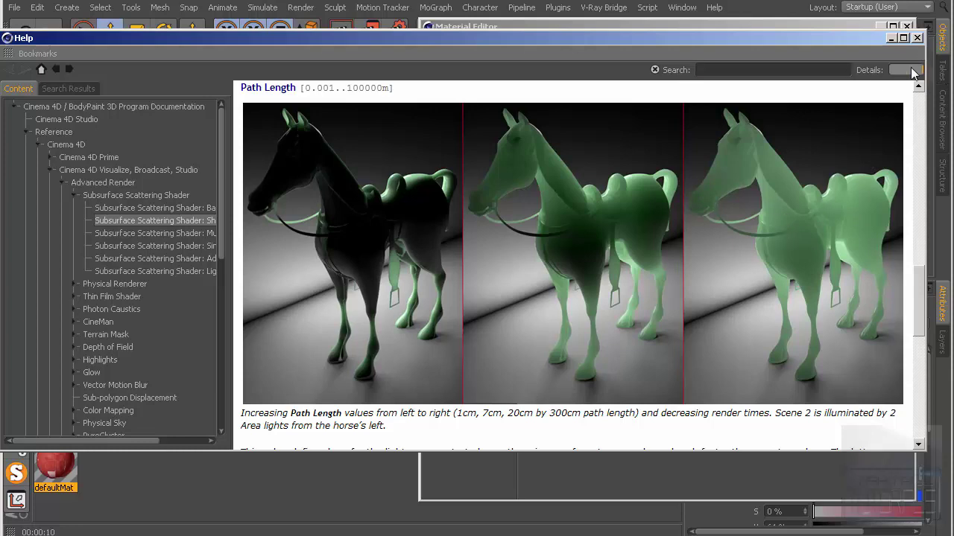
pyautogui.click(917, 39)
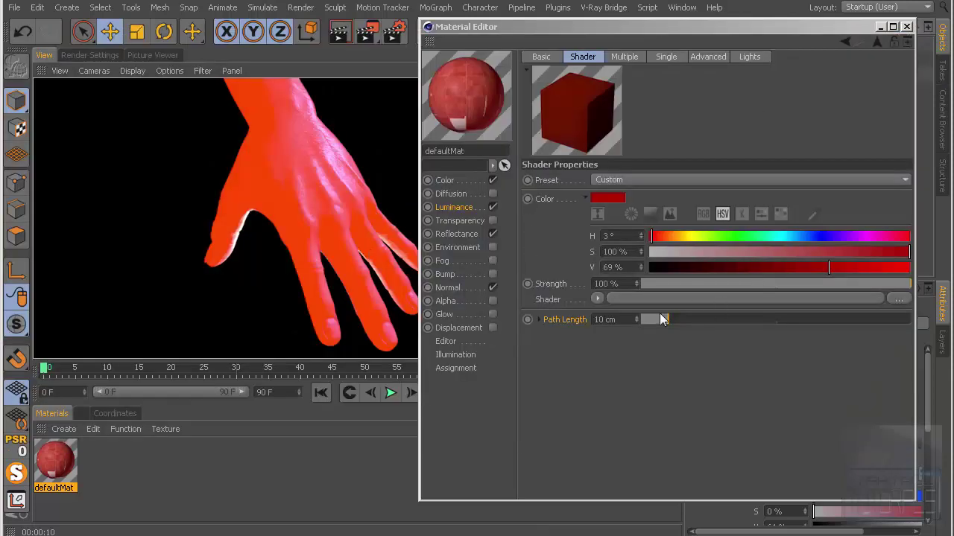
# - Try Path Lengths of 0.8 cm and then 0.05 cm, rendering after each
pyautogui.click(625, 319)
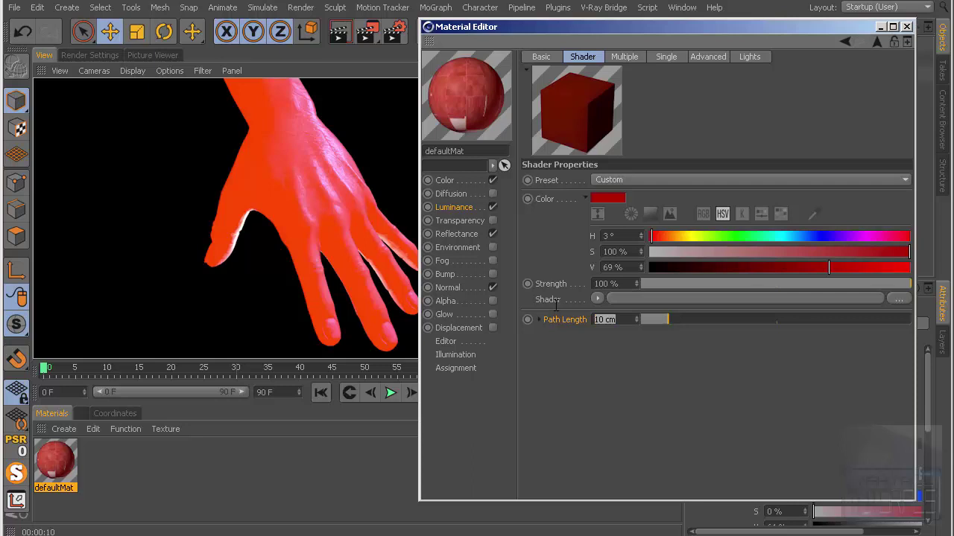
pyautogui.write('0.8')
pyautogui.press('Return')
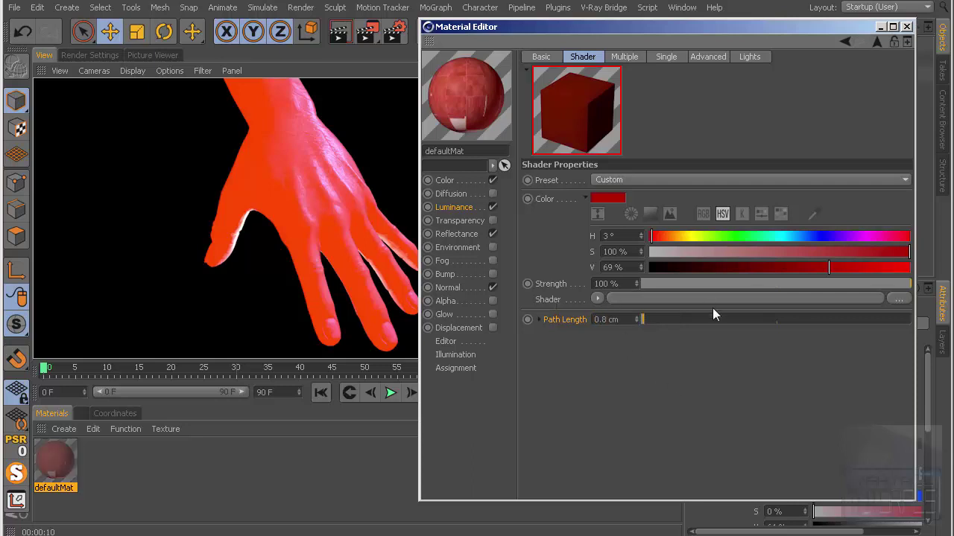
pyautogui.click(341, 34)
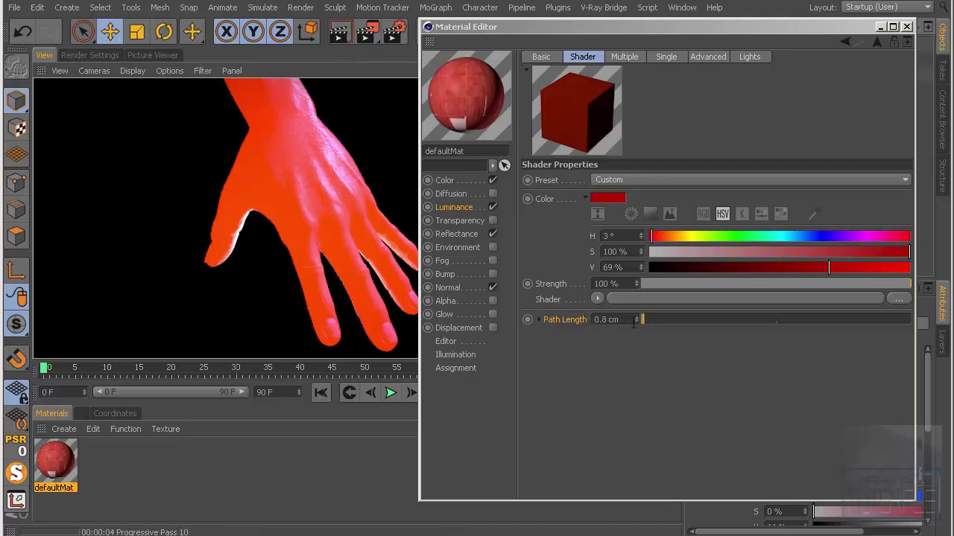
pyautogui.click(608, 320)
pyautogui.write('0.')
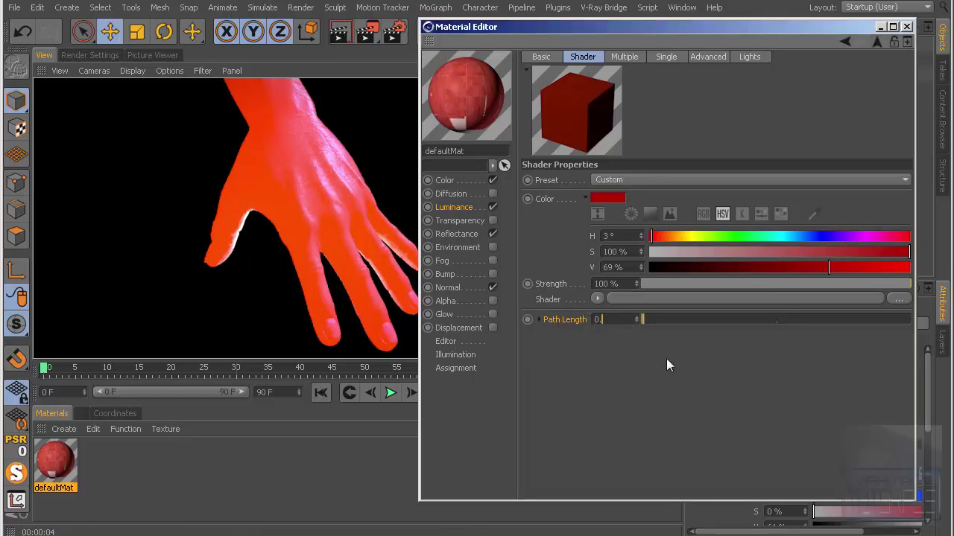
pyautogui.write('05')
pyautogui.press('Return')
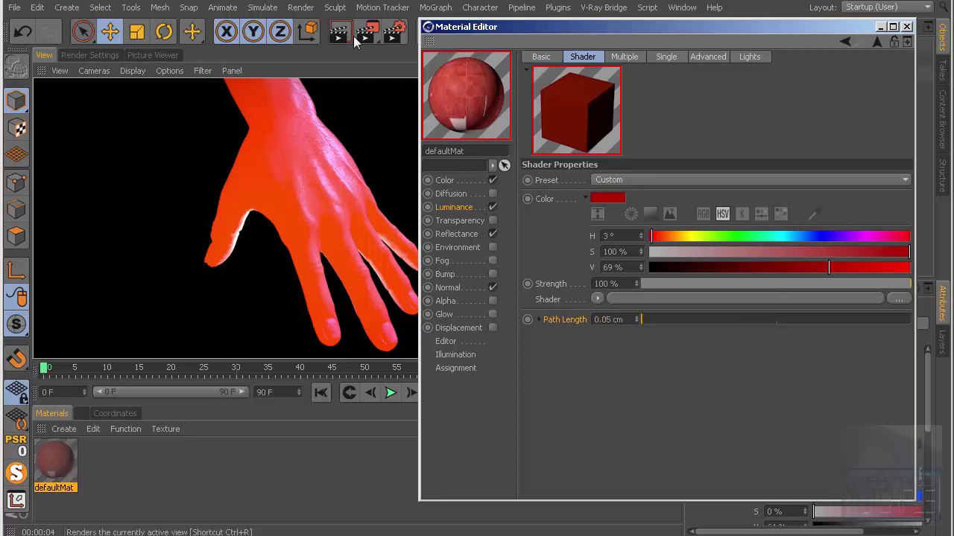
pyautogui.click(337, 34)
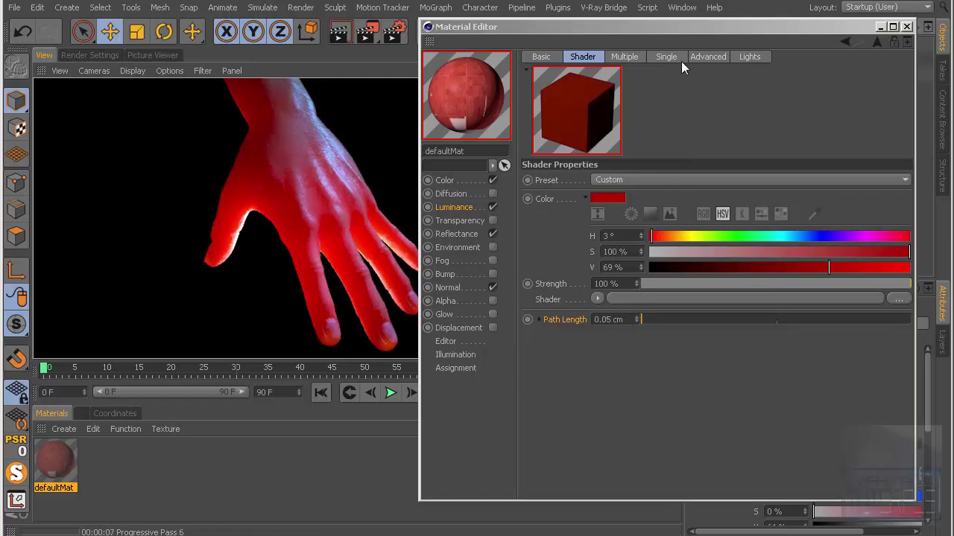
# - Review the scattering shader's Multiple, Single, Advanced and Lights settings, then return to Shader
pyautogui.click(637, 57)
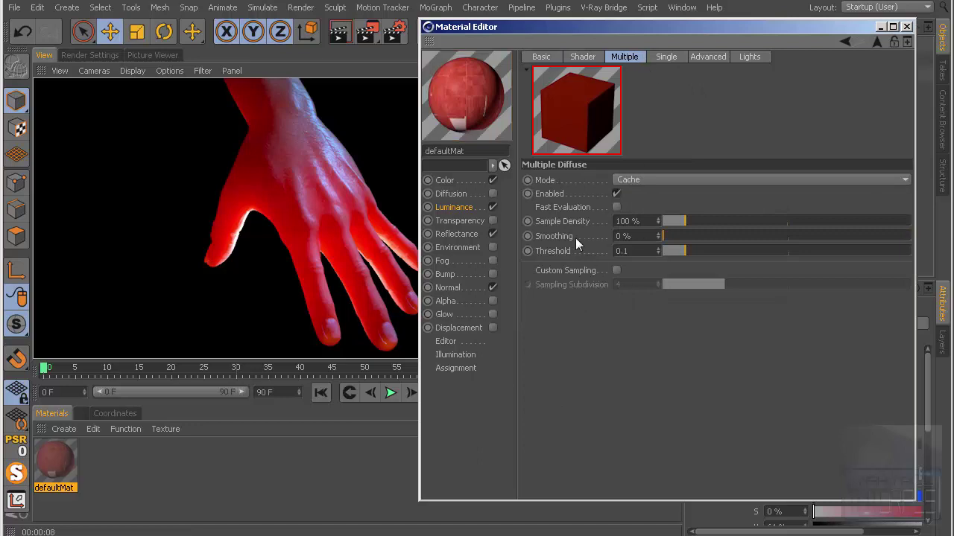
pyautogui.click(680, 58)
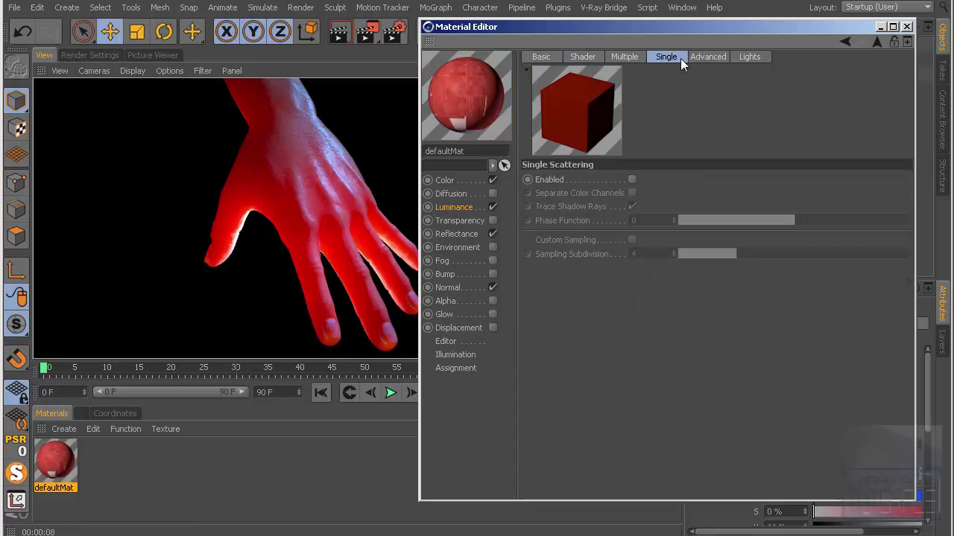
pyautogui.click(719, 57)
pyautogui.click(748, 57)
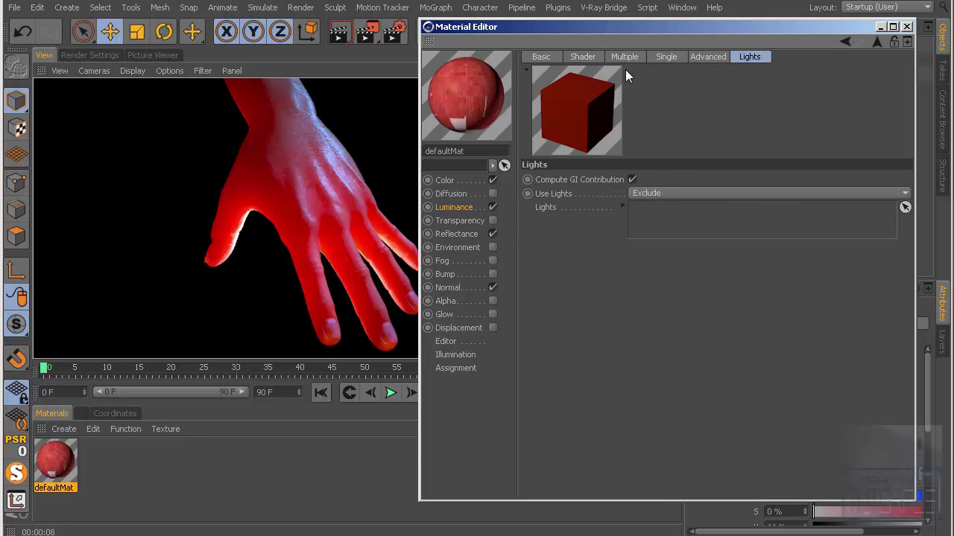
pyautogui.click(579, 57)
# - Re-enter the Path Length as 0.05 cm
pyautogui.click(617, 319)
pyautogui.press('BackSpace')
pyautogui.press('BackSpace')
pyautogui.press('BackSpace')
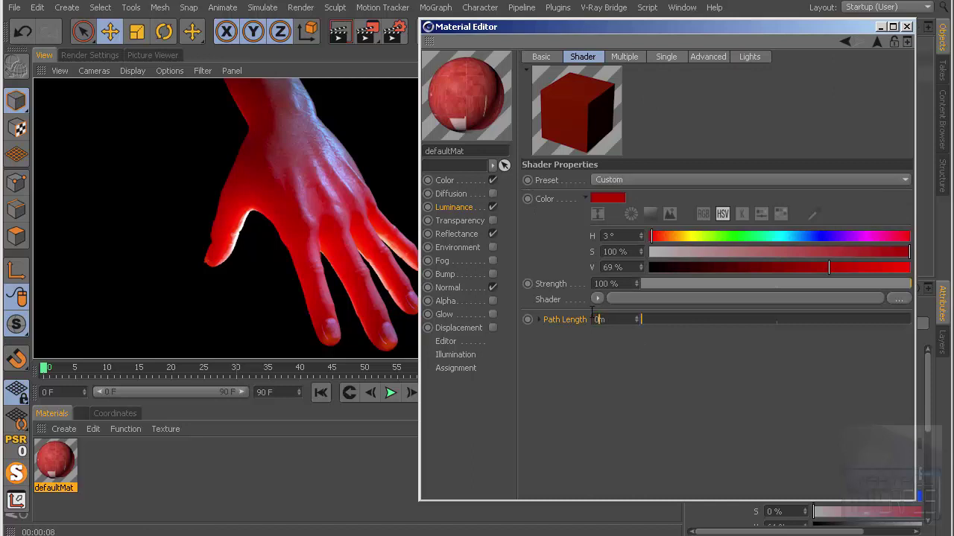
pyautogui.write('0')
pyautogui.write('2')
pyautogui.press('BackSpace')
pyautogui.press('BackSpace')
pyautogui.press('BackSpace')
pyautogui.write('05')
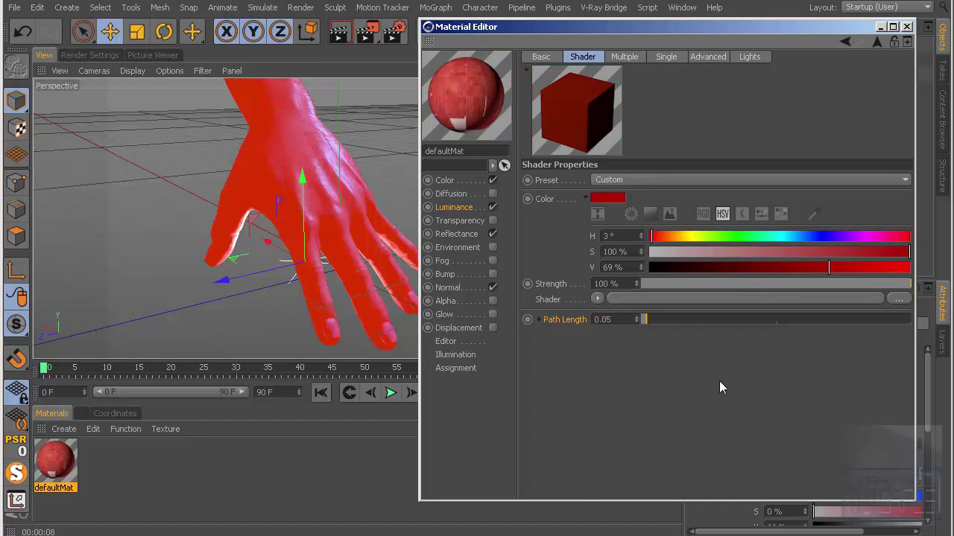
pyautogui.press('Return')
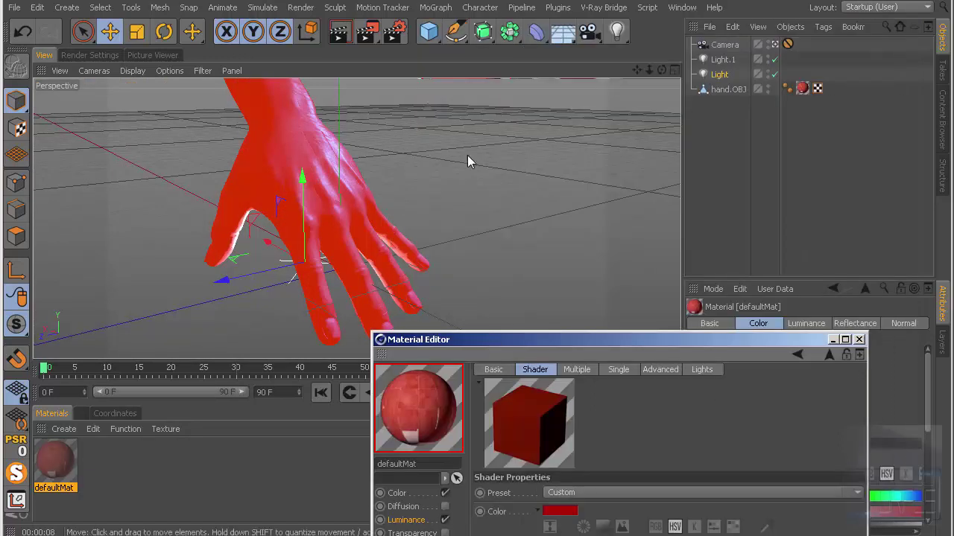
pyautogui.click(428, 33)
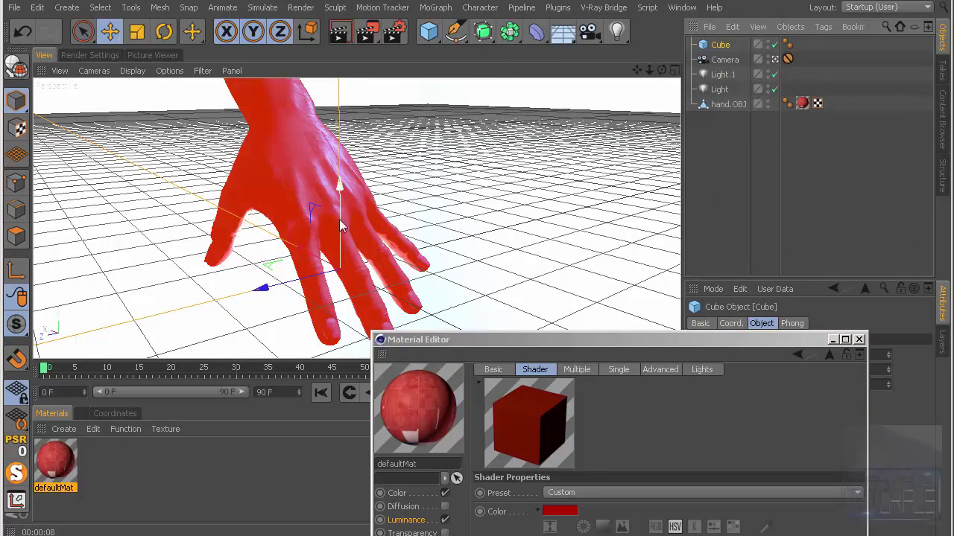
pyautogui.click(774, 59)
pyautogui.scroll(-5, 413, 173)
pyautogui.scroll(-5, 402, 194)
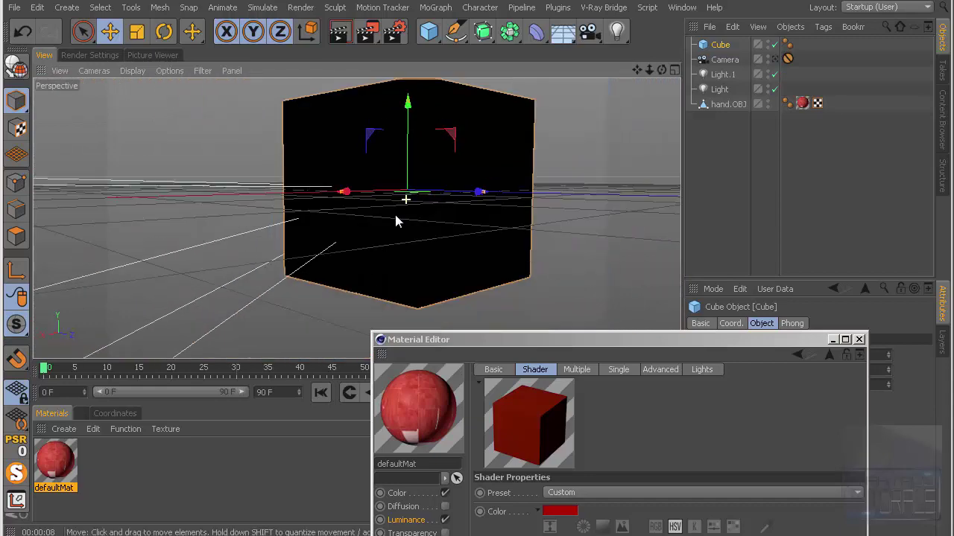
pyautogui.scroll(-5, 365, 171)
pyautogui.keyDown('alt'); pyautogui.moveTo(380, 164); pyautogui.dragTo(413, 221); pyautogui.keyUp('alt')
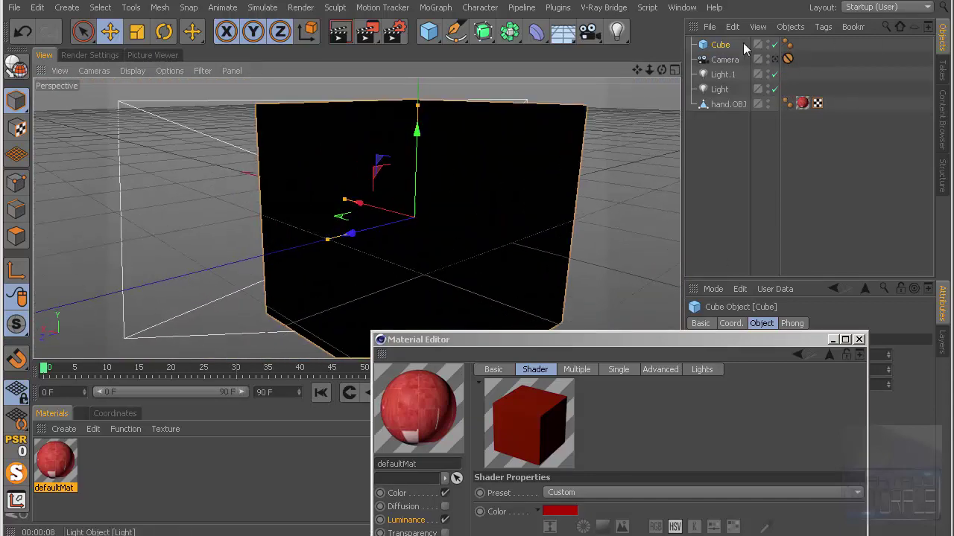
pyautogui.press('Delete')
pyautogui.scroll(5, 404, 241)
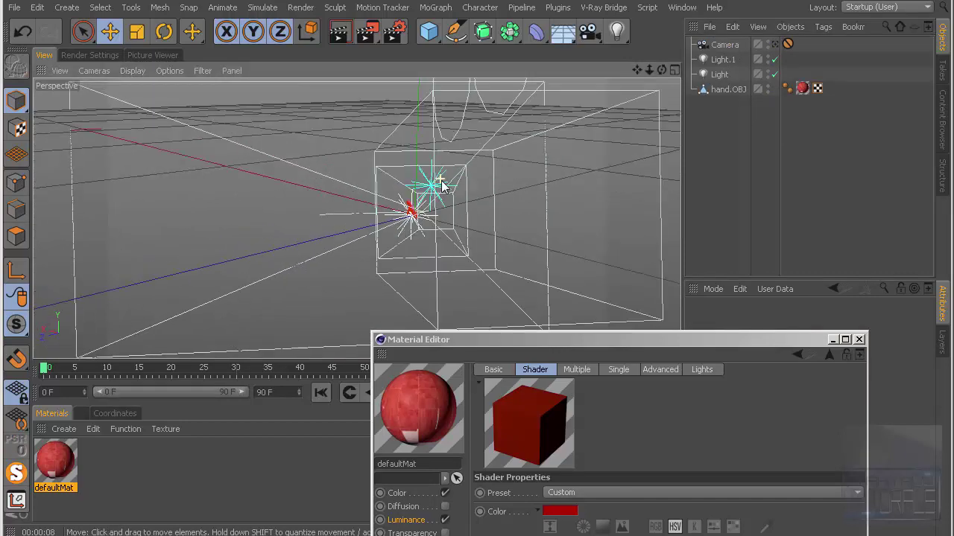
pyautogui.click(774, 44)
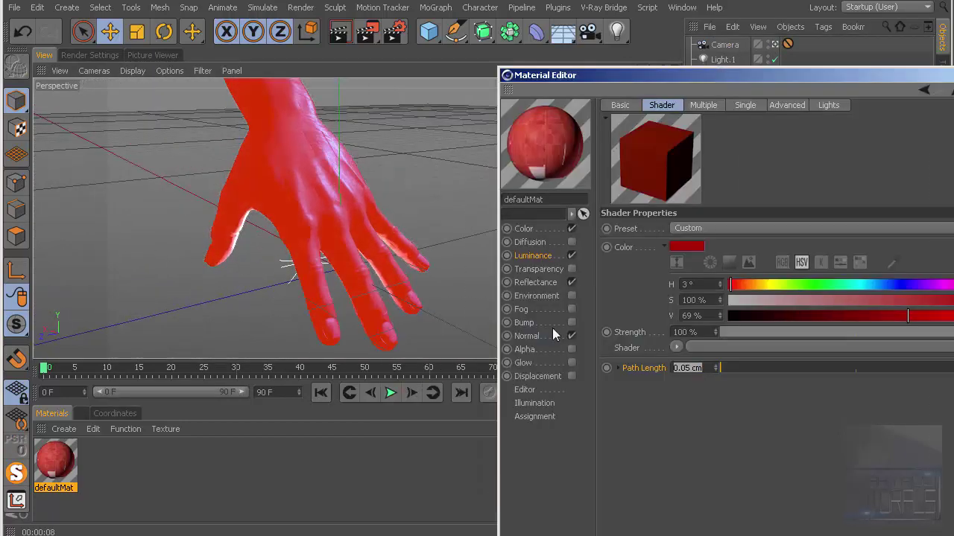
# - Commit the 0.05 cm Path Length and render the hand to check the scattering
pyautogui.press('Return')
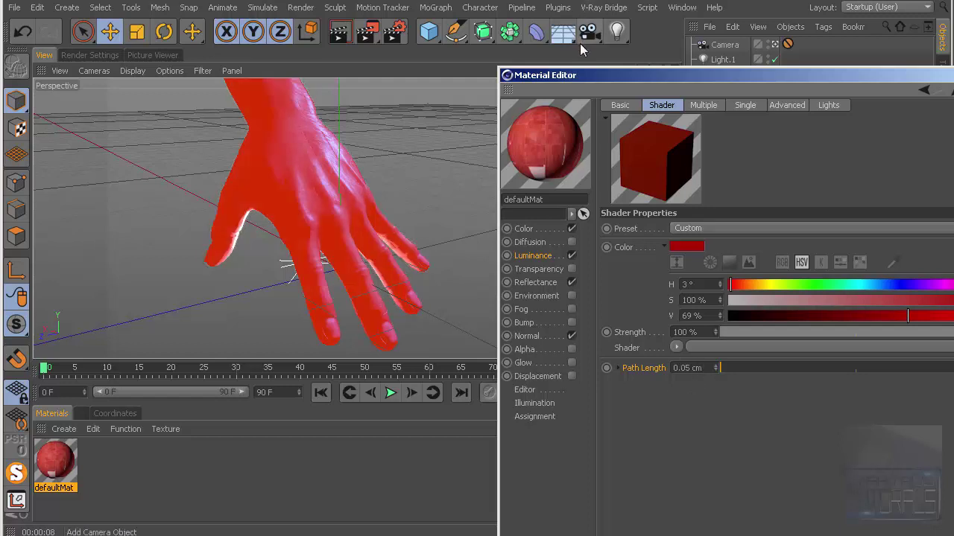
pyautogui.click(348, 32)
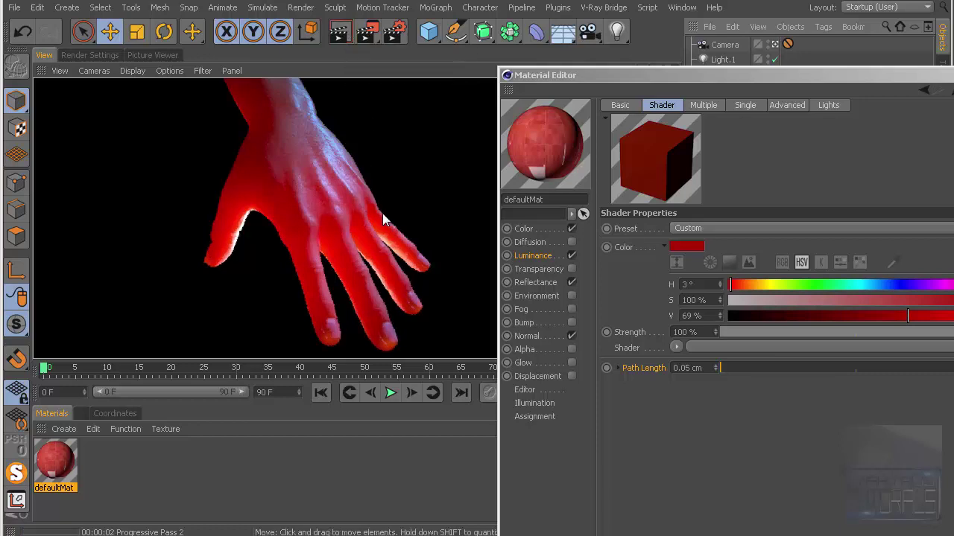
pyautogui.moveTo(628, 75); pyautogui.dragTo(571, 21)
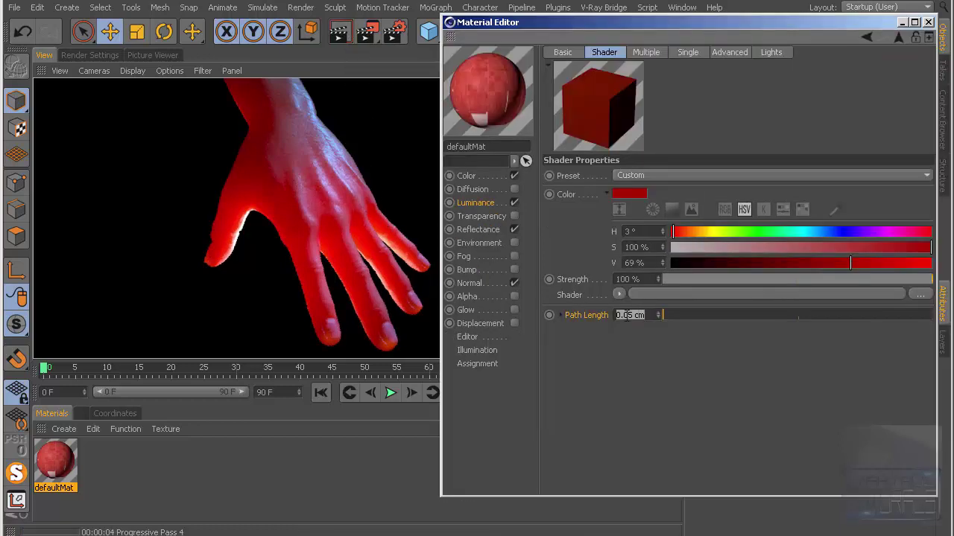
# - Reduce the subsurface scattering Path Length to 0.02 cm and re-render the view
pyautogui.click(630, 315)
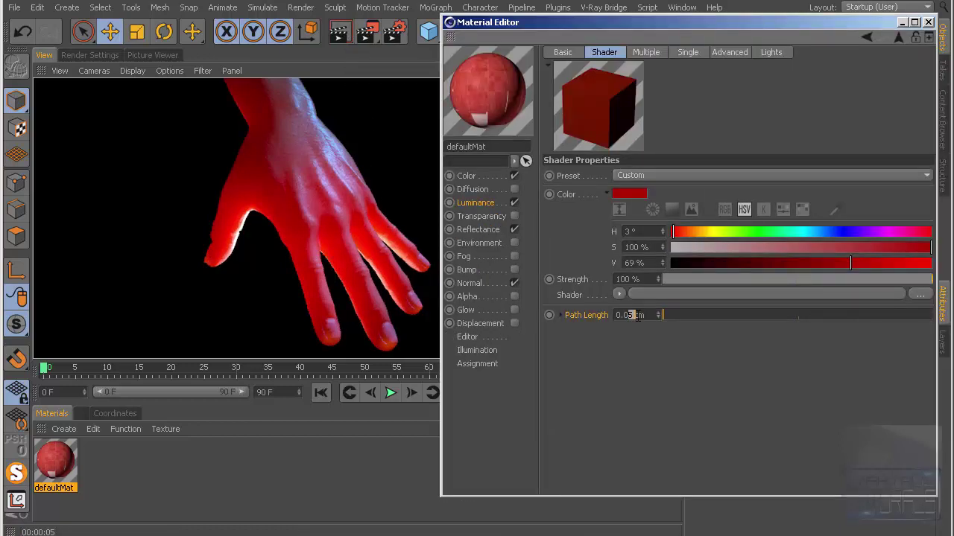
pyautogui.write('2')
pyautogui.press('Return')
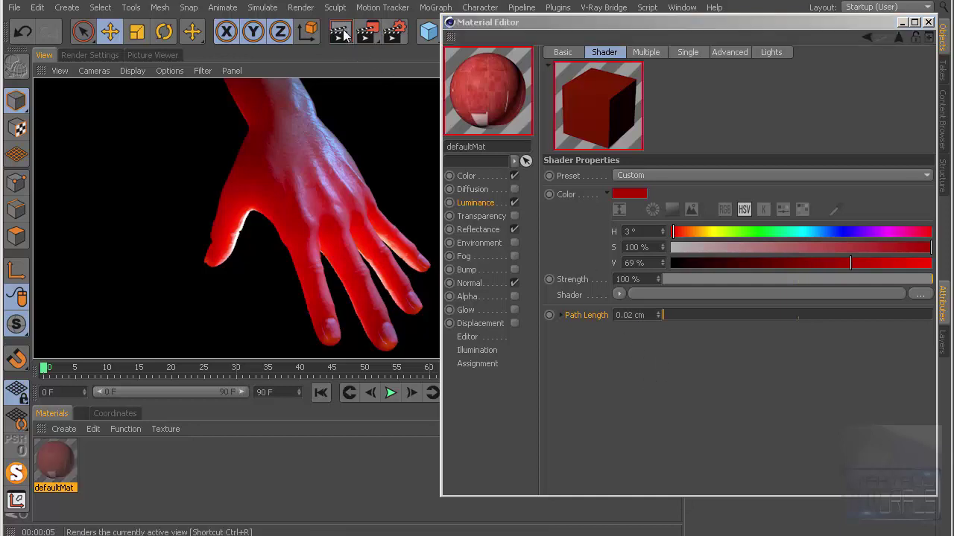
pyautogui.click(341, 33)
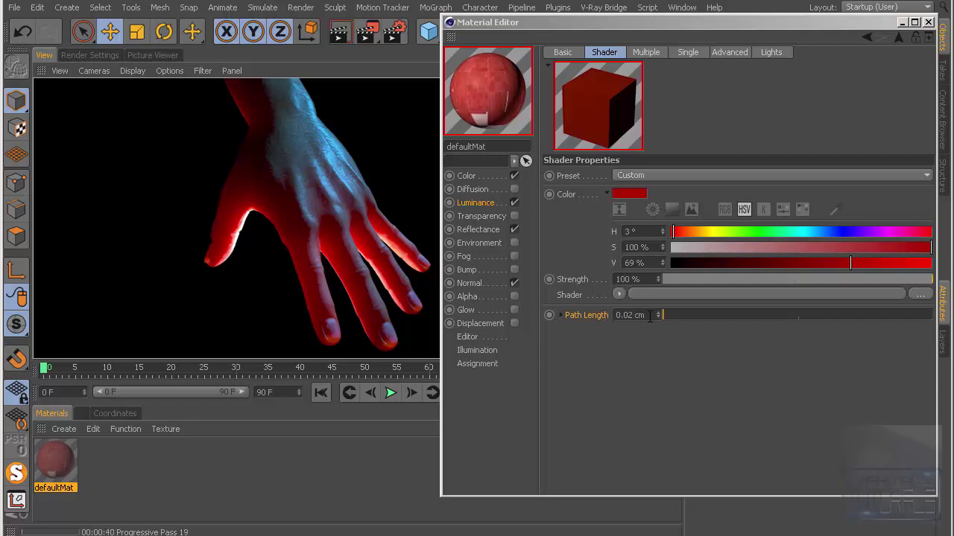
# - Set the scattering Path Length to 0.01 cm and re-render the hand
pyautogui.doubleClick(649, 315)
pyautogui.write('0.')
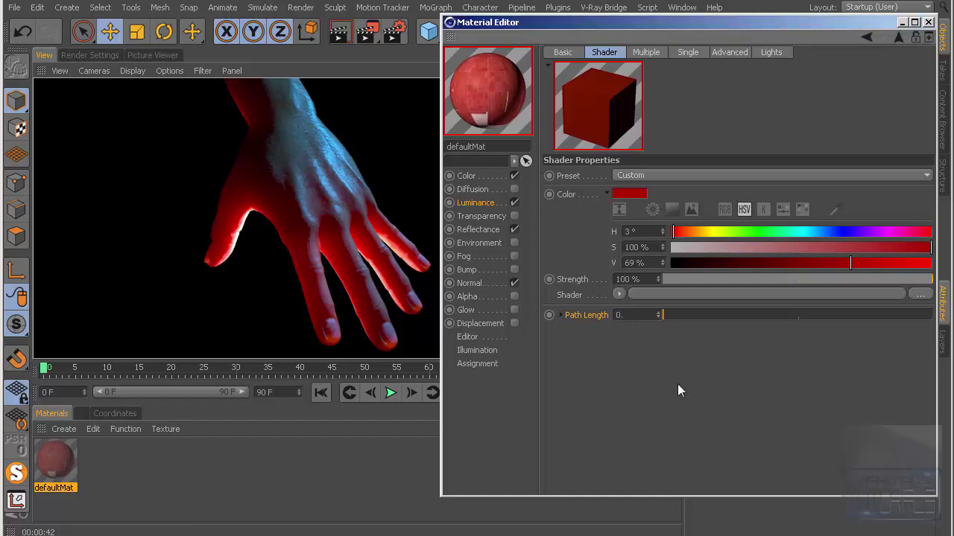
pyautogui.write('01')
pyautogui.press('Return')
pyautogui.click(335, 37)
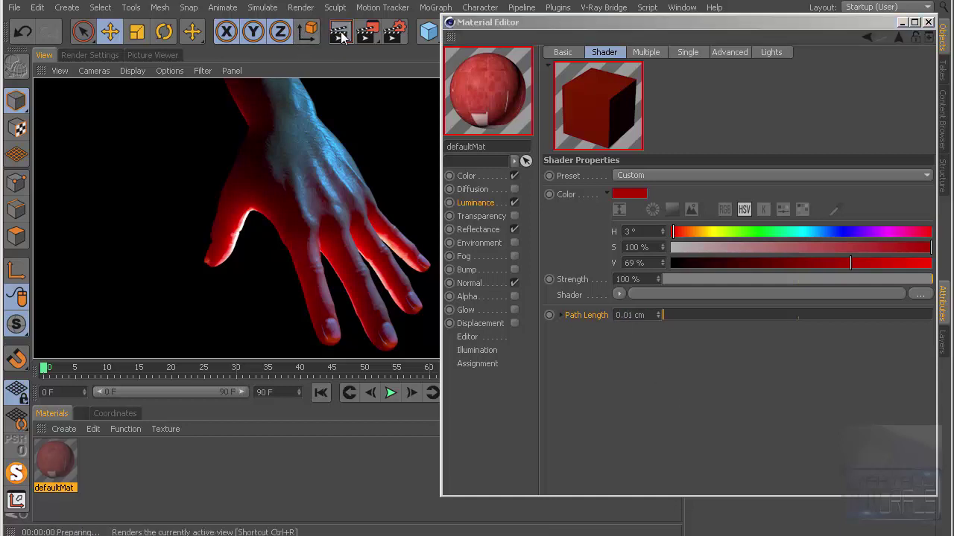